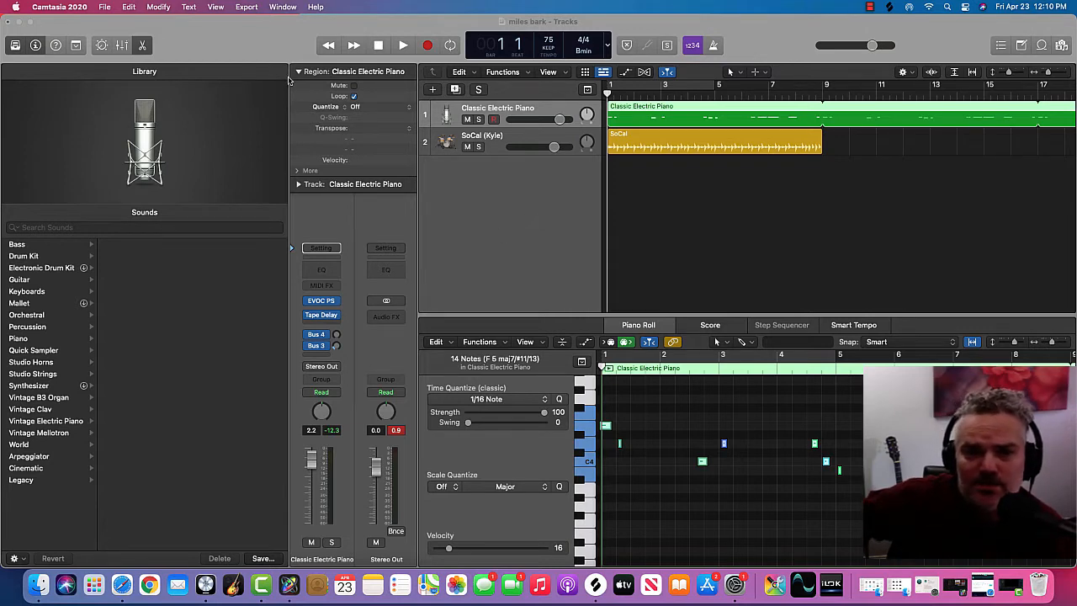
Step: Inspect the EVOC 20 PolySynth instrument and its Emotion Pad preset on the Classic Electric Piano track, and close the plug-in window
click(322, 306)
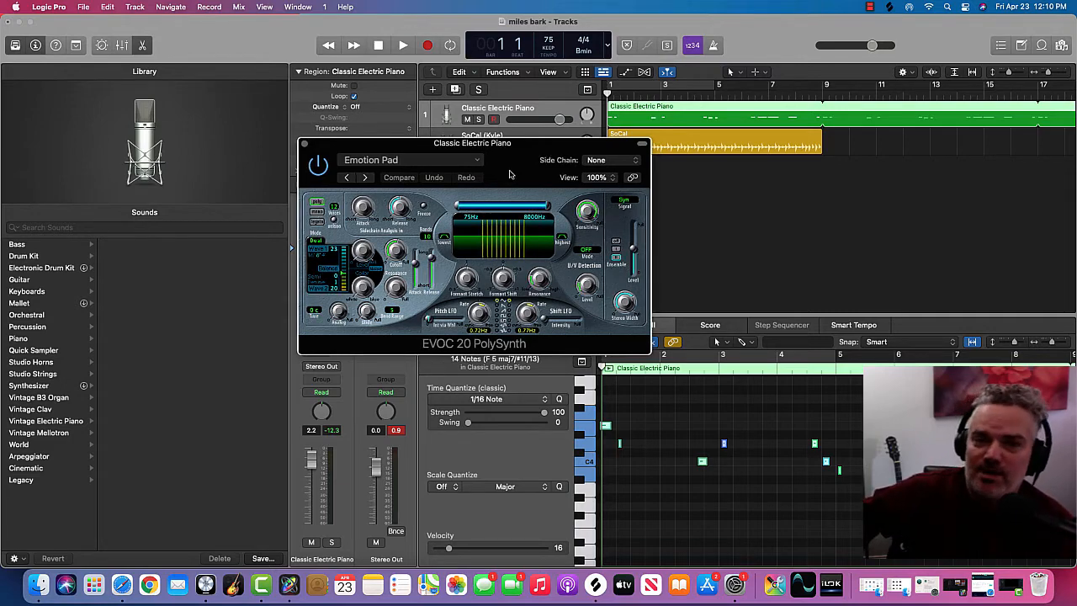
drag(509, 175, 334, 260)
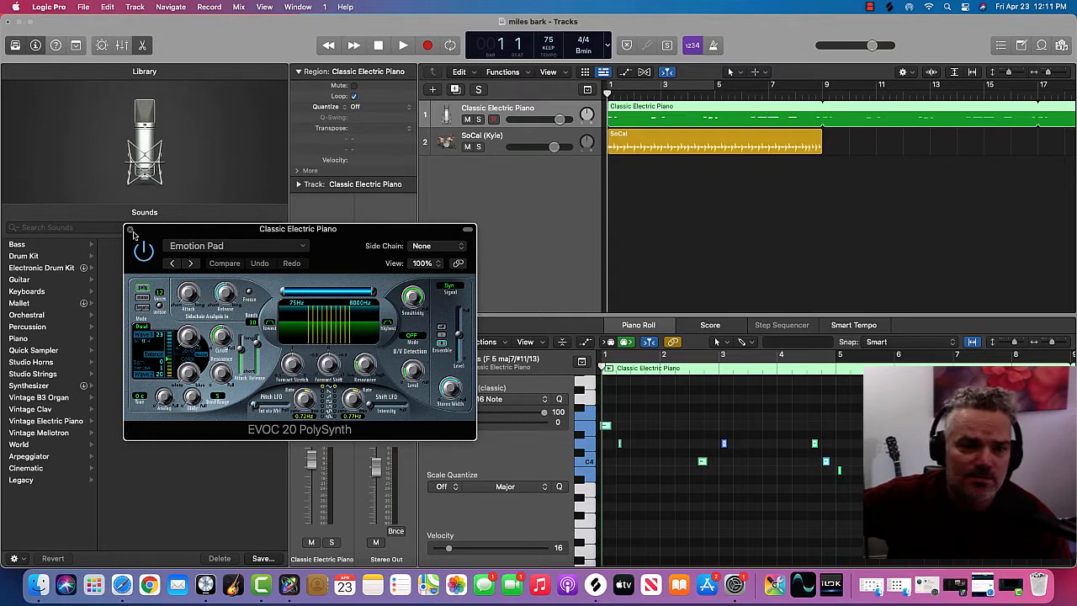
click(130, 229)
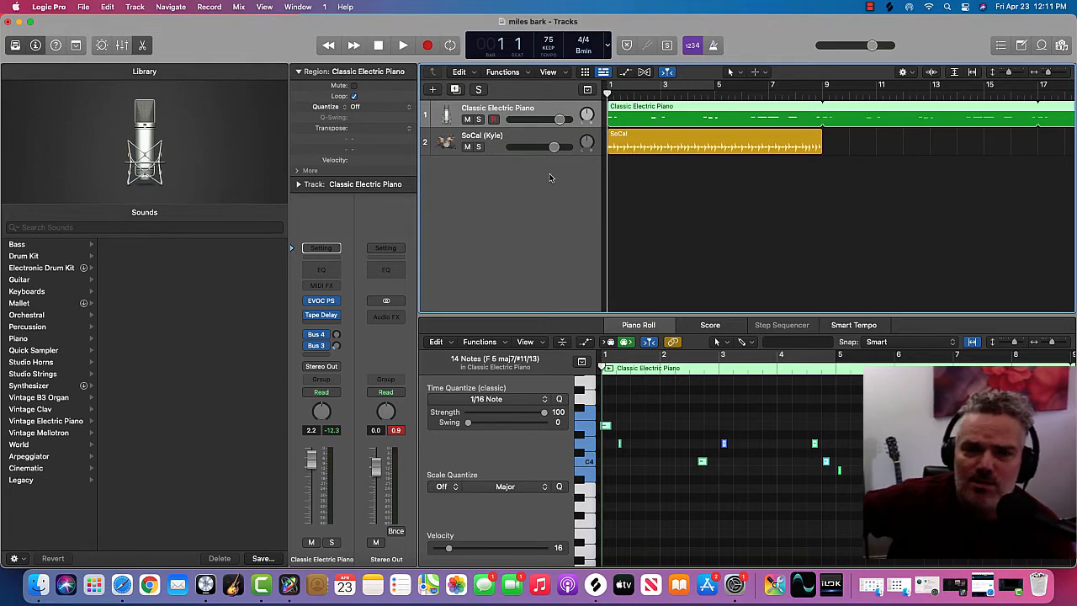
Step: Change the SoCal drummer track's drummer to Rose - Modern R&B from the R&B category
right_click(528, 195)
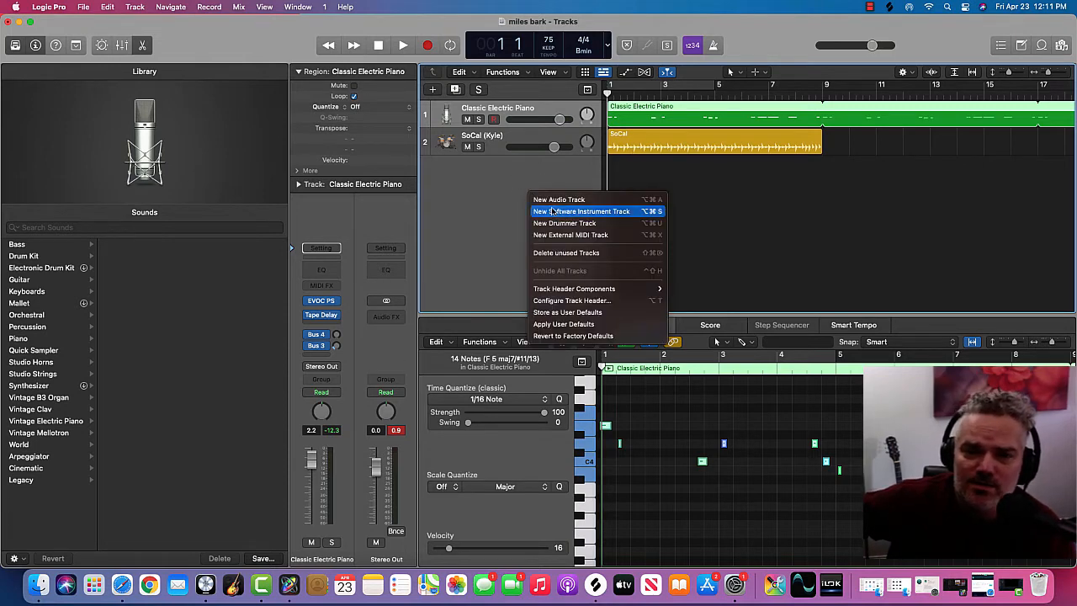
click(501, 184)
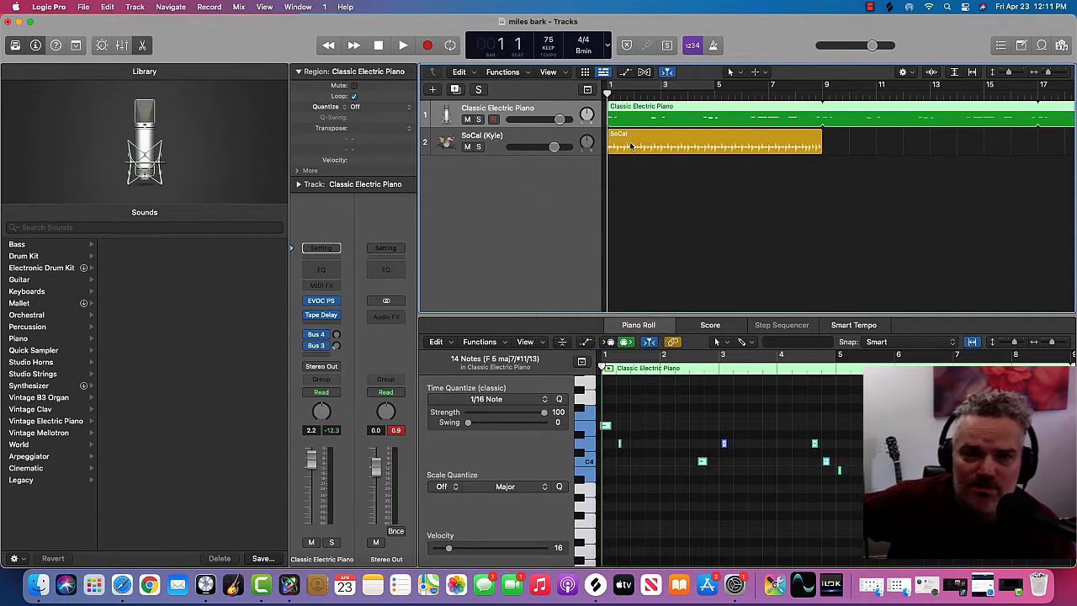
click(543, 141)
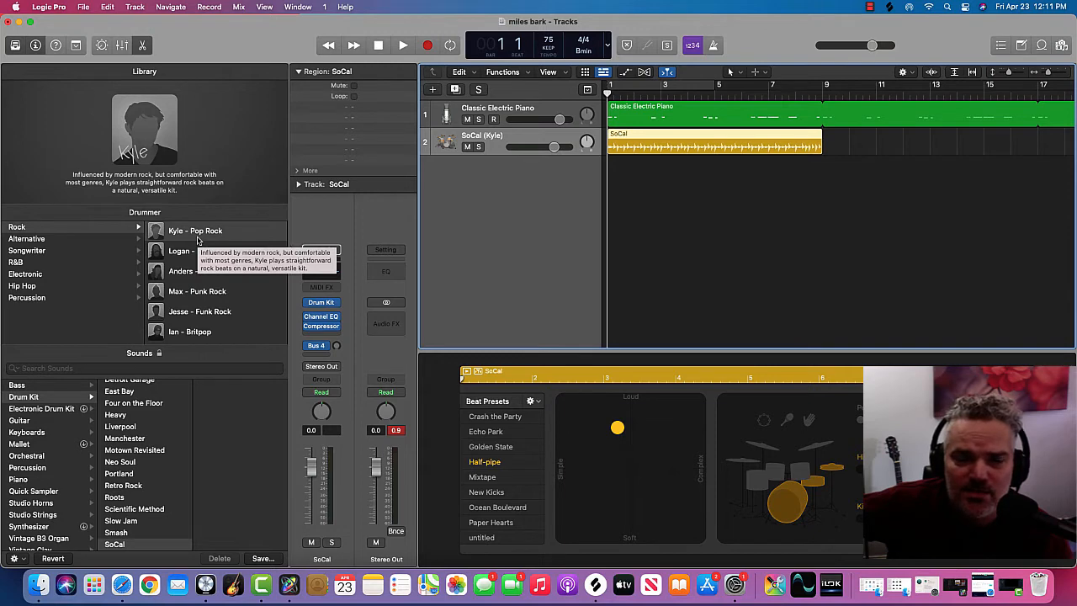
mouse_move(204, 133)
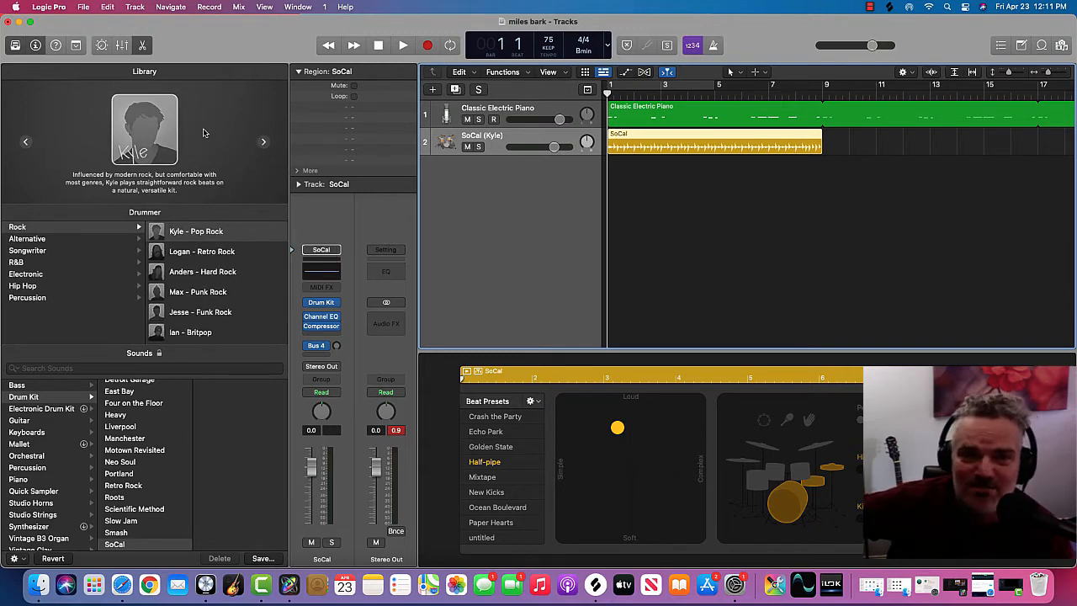
click(109, 266)
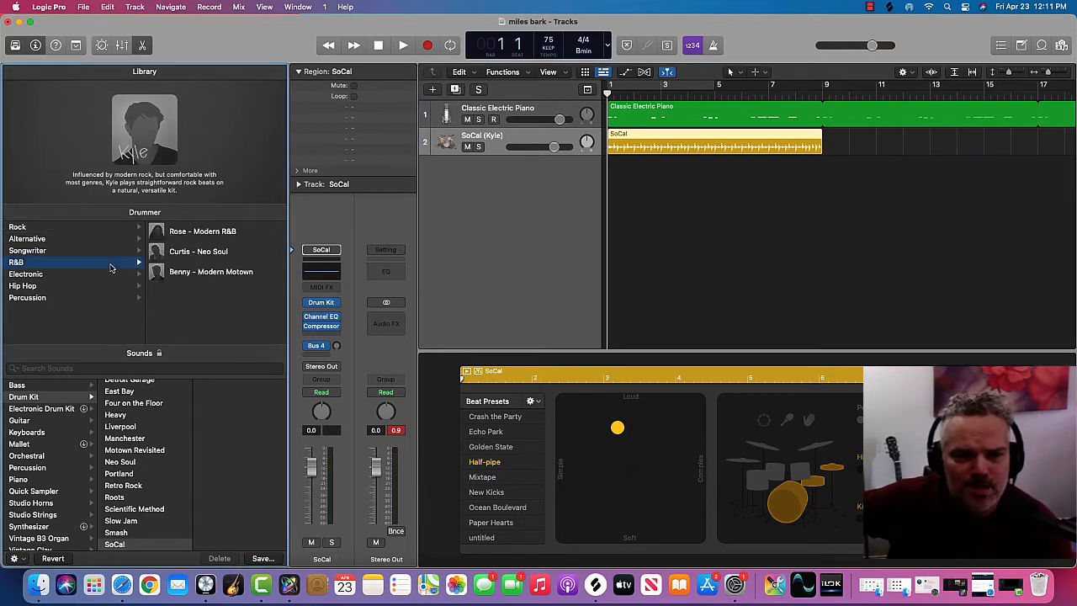
click(212, 235)
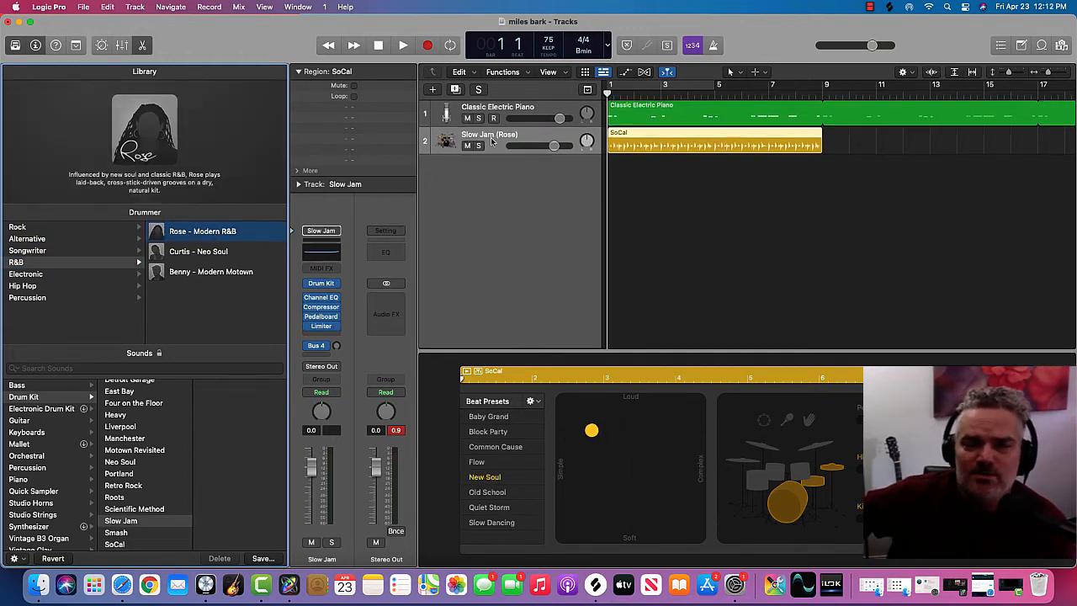
Step: Select the Classic Electric Piano track, play the arrangement from the start through the first eight bars, and stop
click(510, 111)
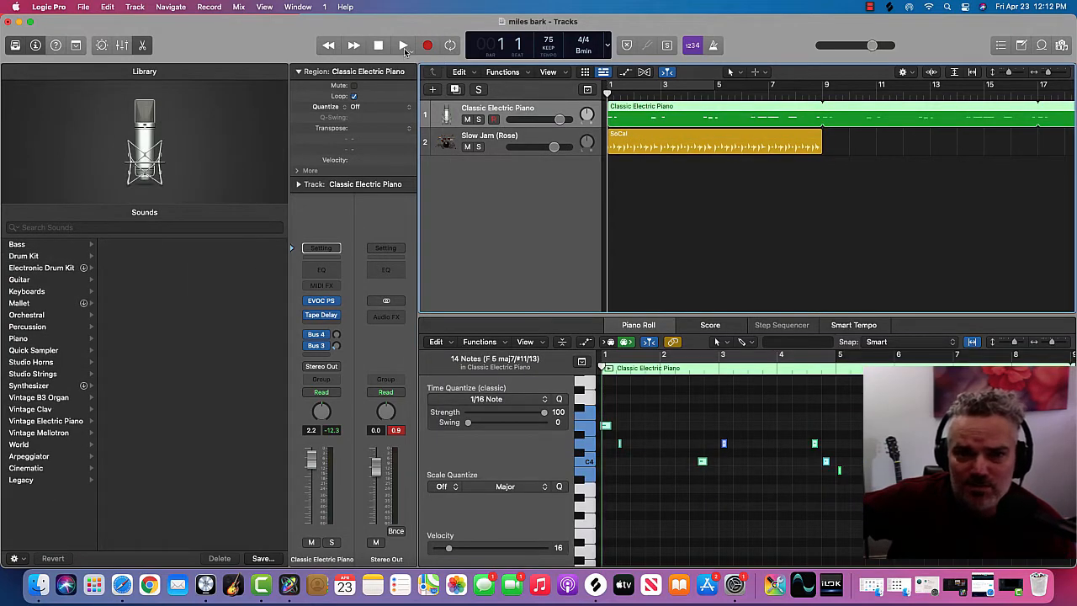
click(403, 46)
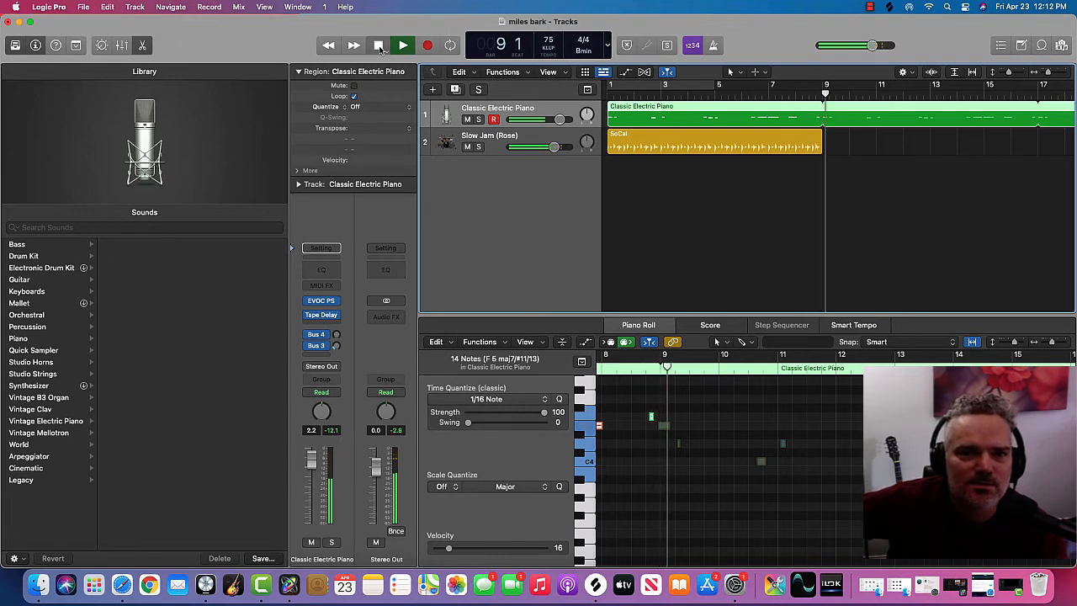
click(379, 47)
Step: Undo the drummer parameter edits and the last tempo change
click(111, 9)
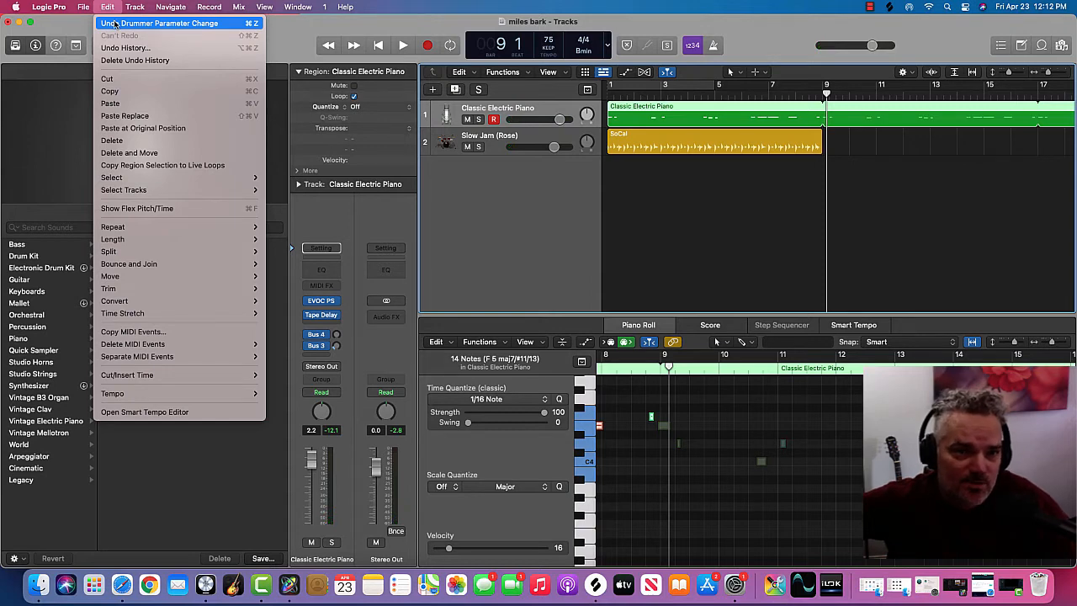
click(114, 23)
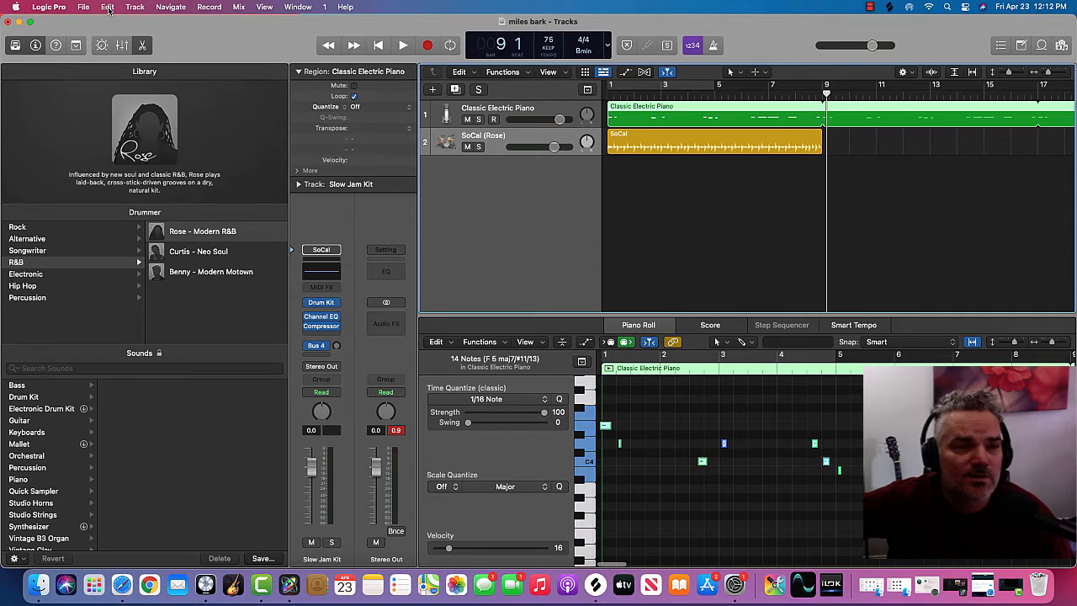
click(107, 6)
click(117, 23)
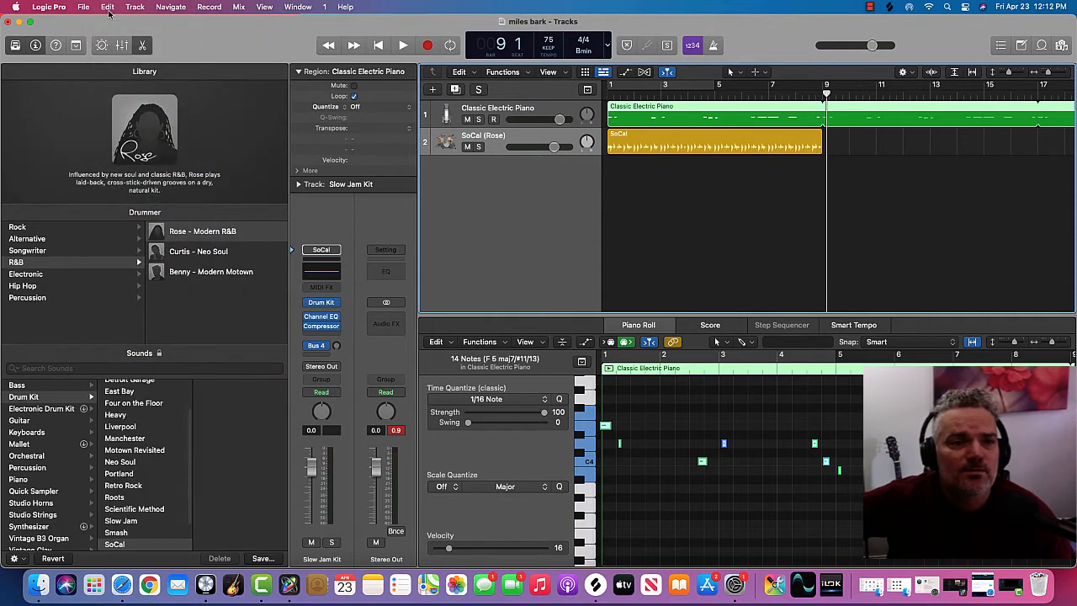
click(108, 7)
click(118, 23)
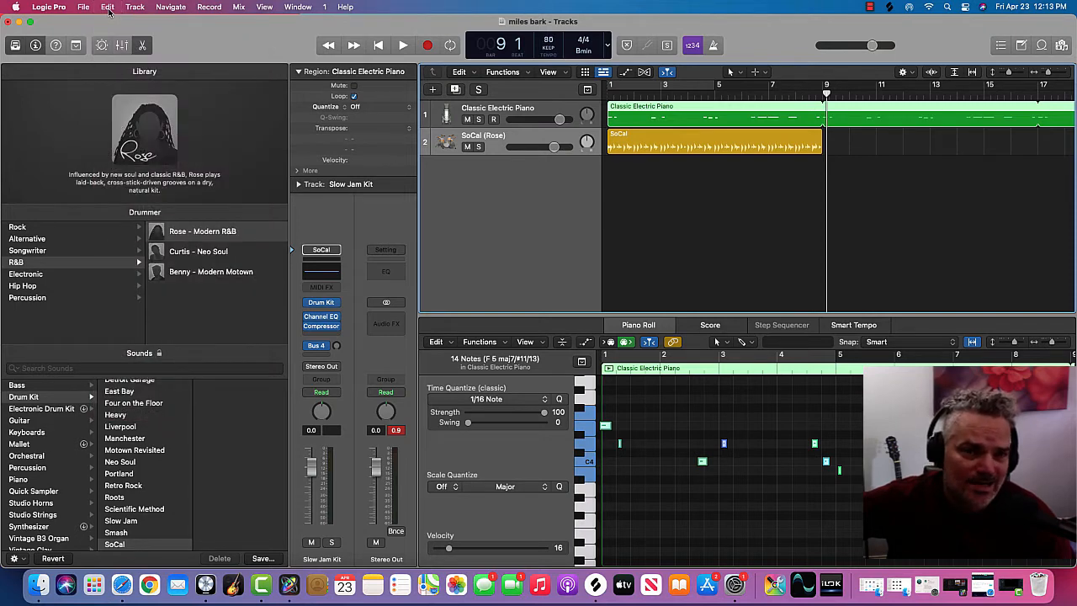
Step: Undo the creation of the drummer track and the track deletion before it, restoring the SubLab bass track
click(108, 8)
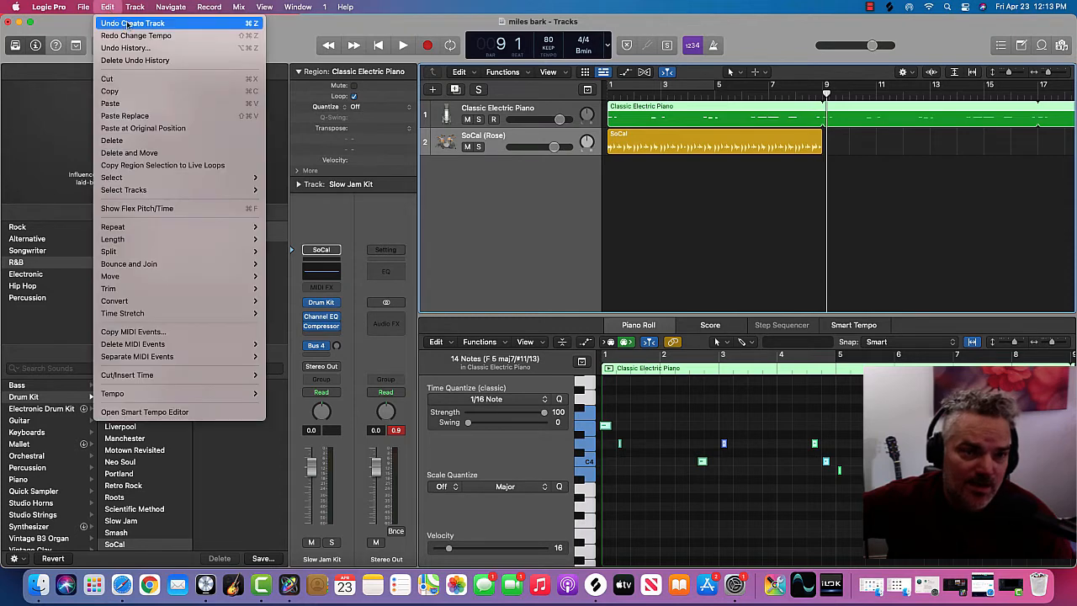
click(127, 23)
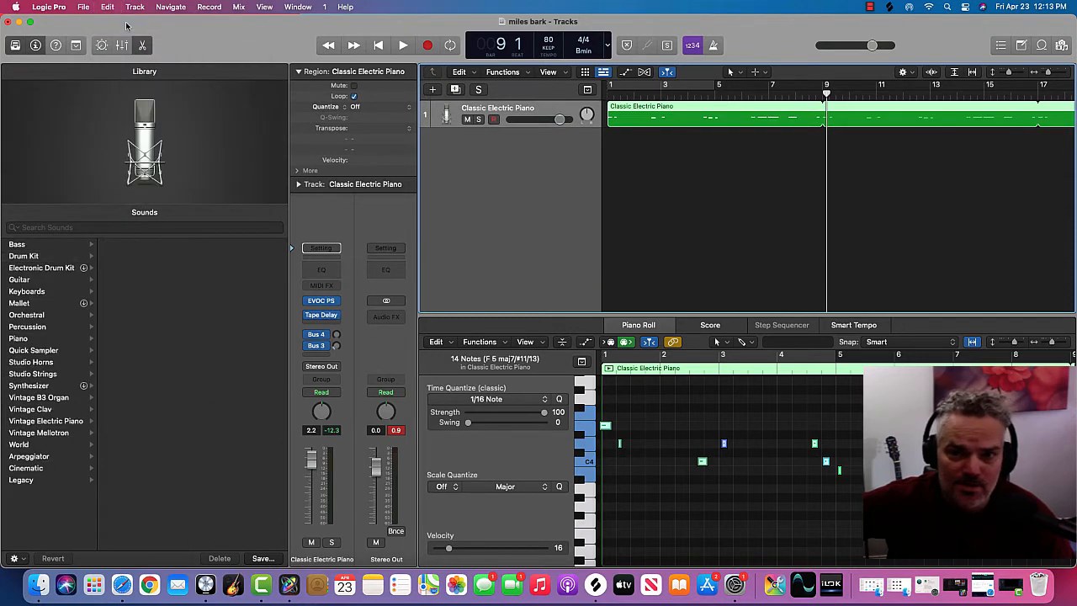
click(108, 8)
click(121, 22)
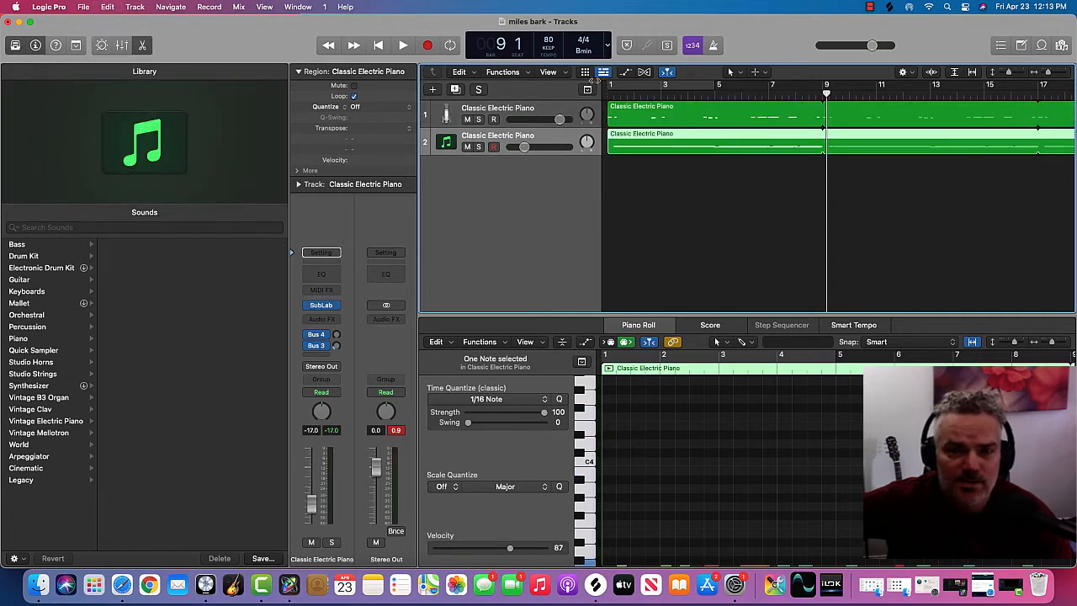
Step: Play the opening bar of the two-track arrangement from the start and stop playback
key(Return)
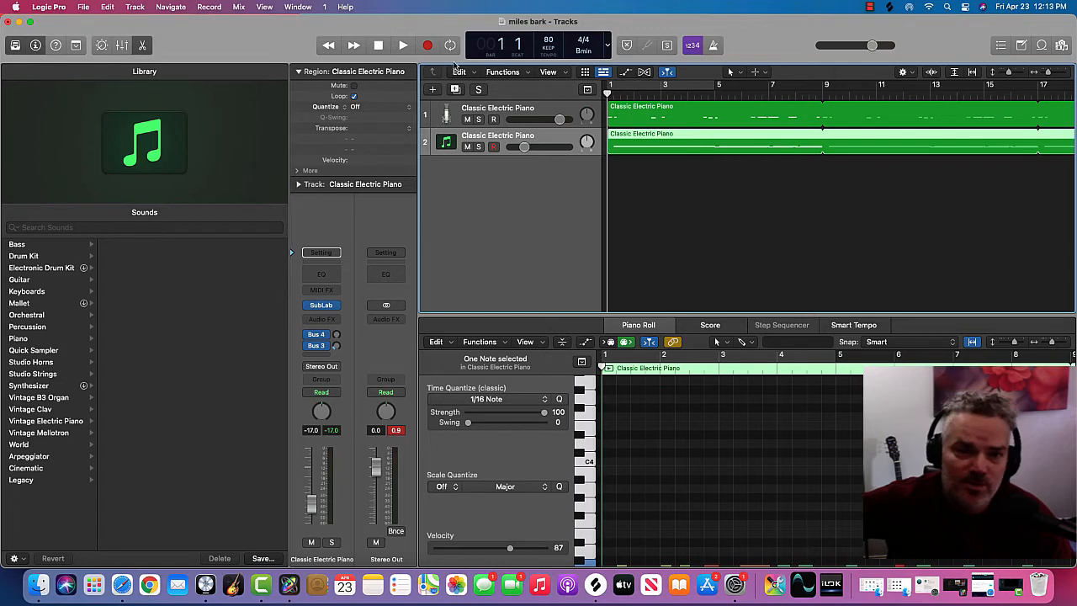
click(403, 45)
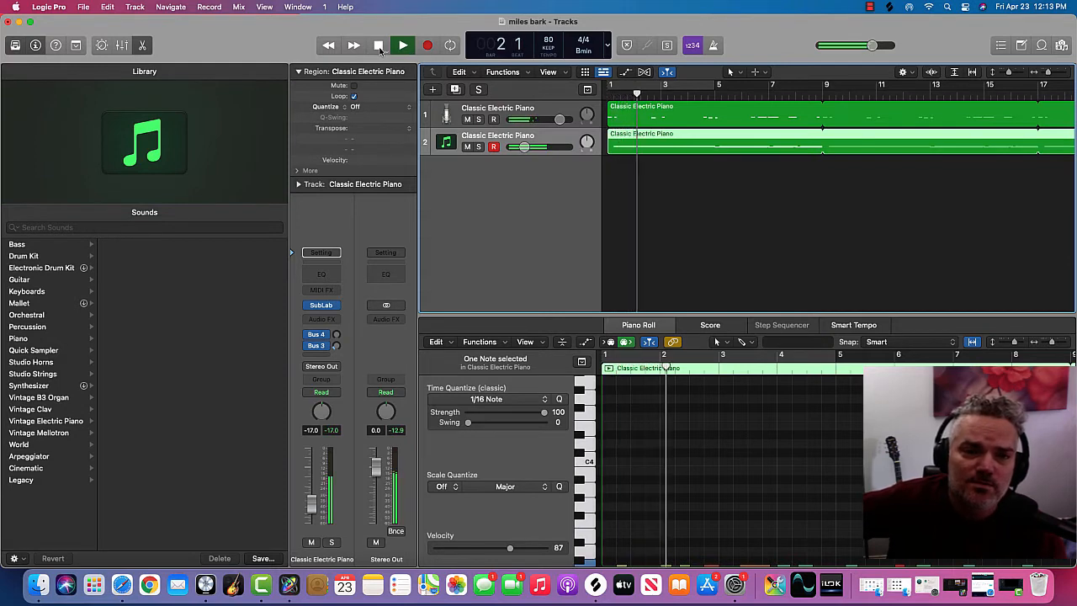
click(379, 46)
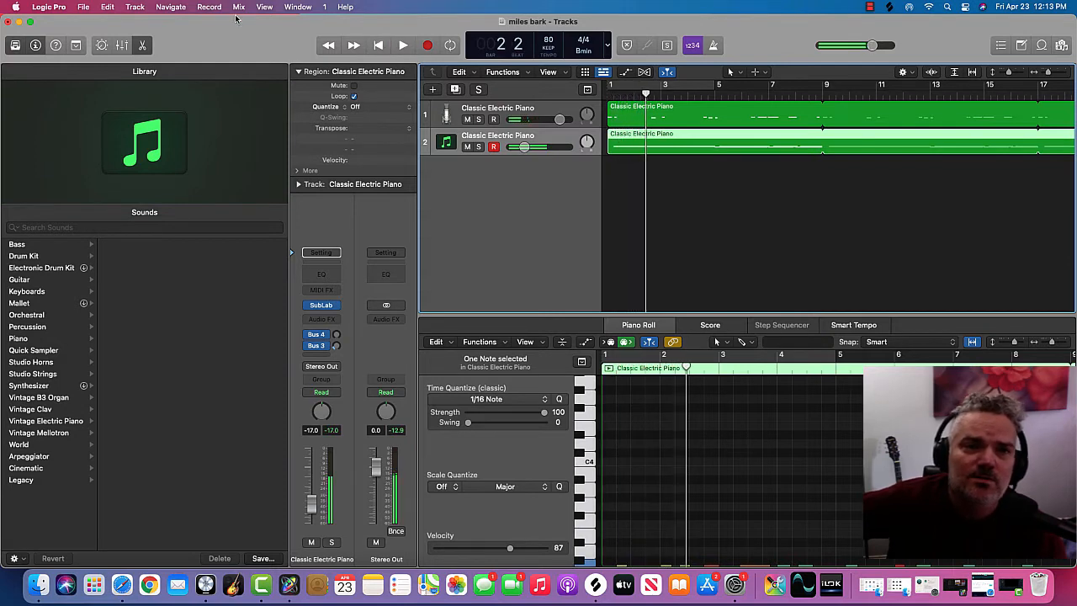
Step: Undo the earlier track deletions until the drum machine, steel drums and chord tracks are restored
click(109, 8)
click(112, 10)
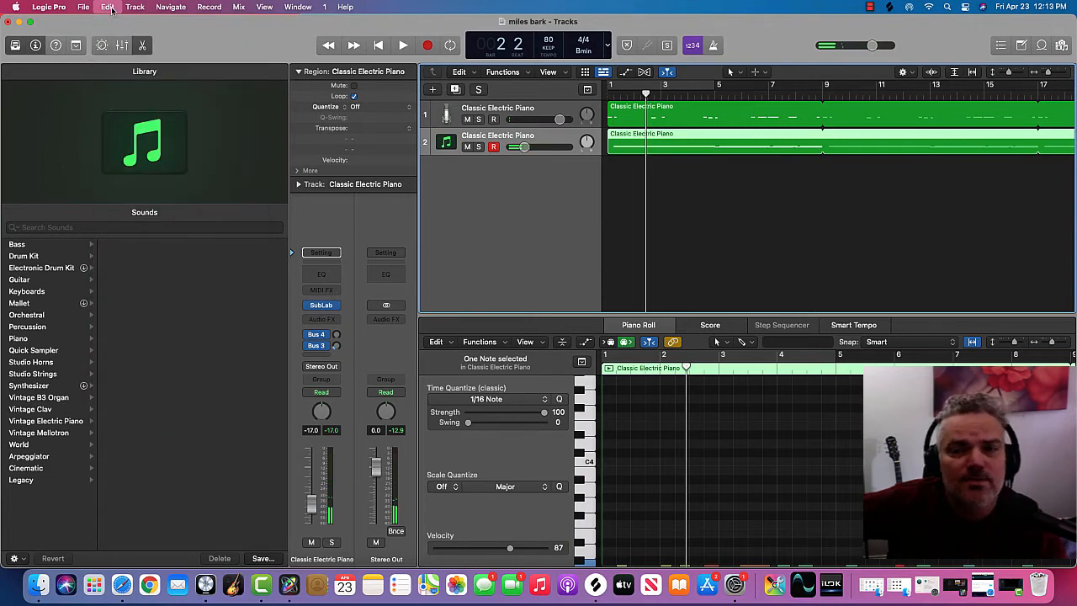
key(super+z)
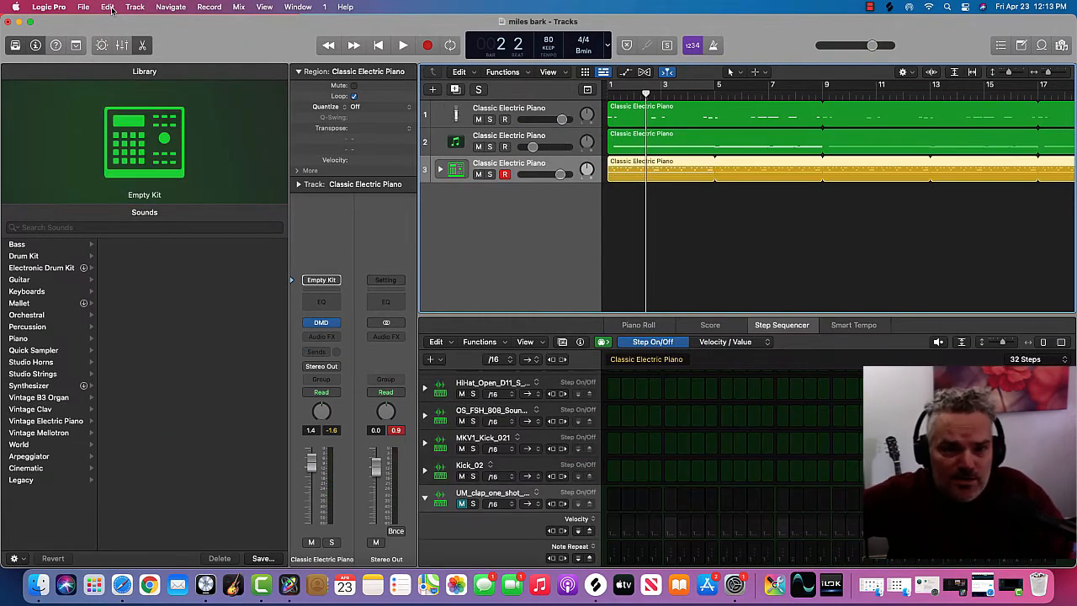
click(108, 8)
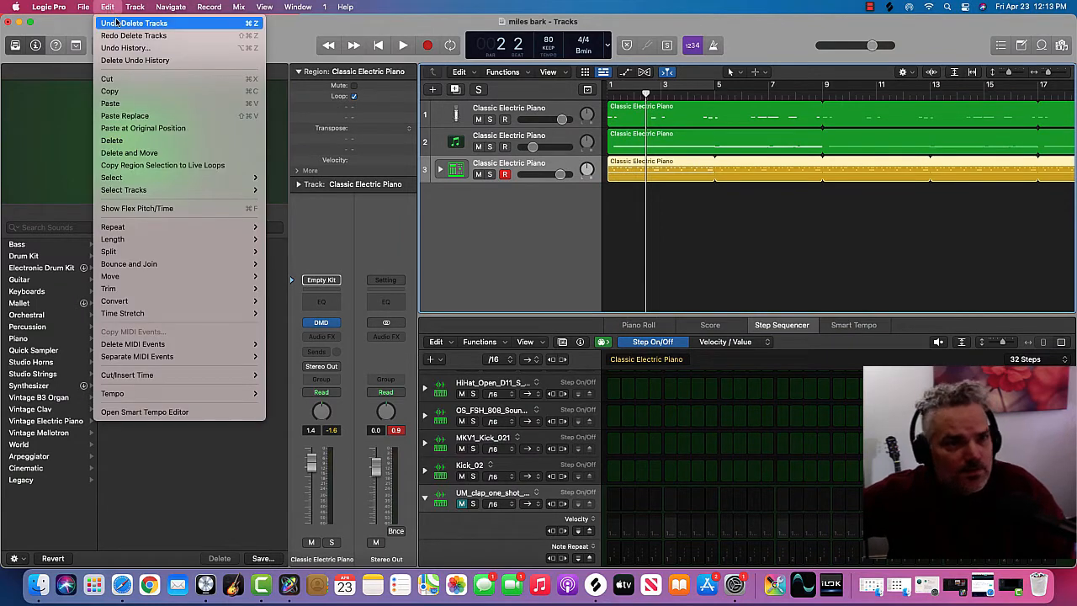
click(120, 24)
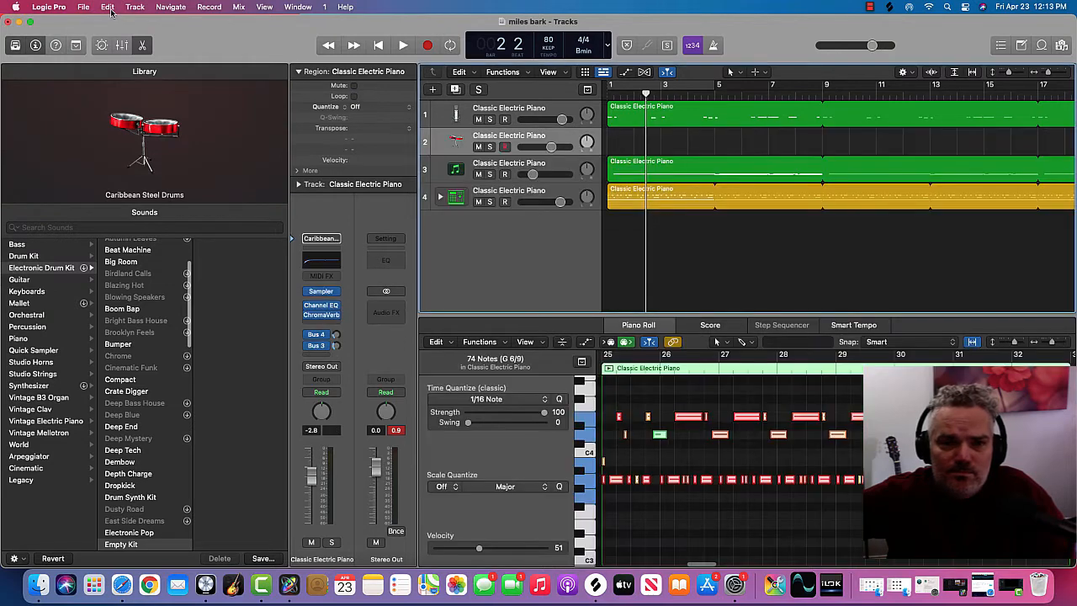
click(110, 11)
click(121, 24)
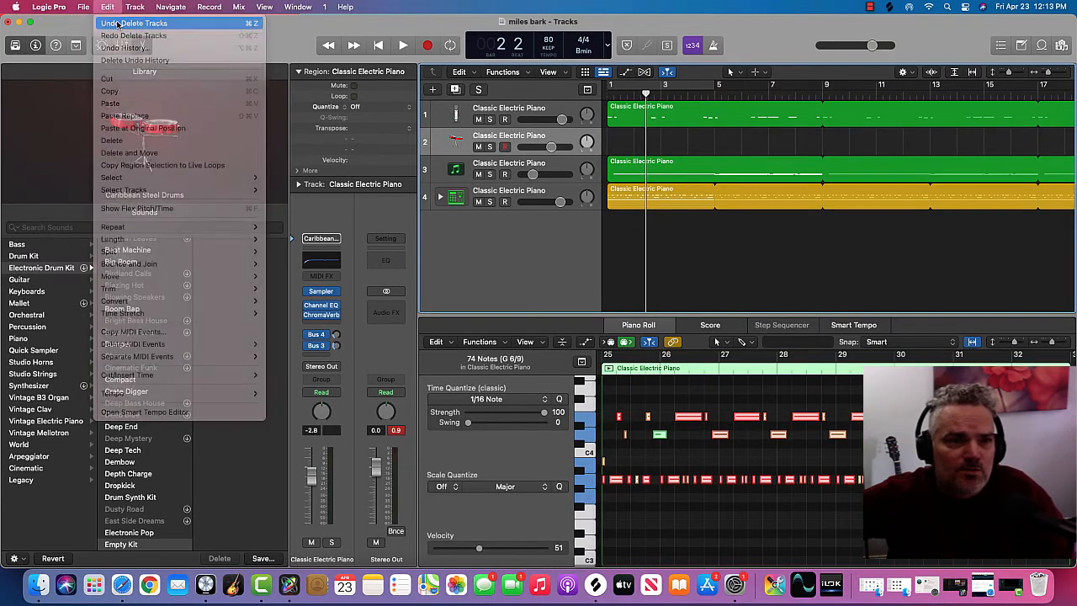
Step: Mute tracks 3, 4 and 5: the steel drums, the SubLab bass and the drum machine
scroll(528, 179, right, 5)
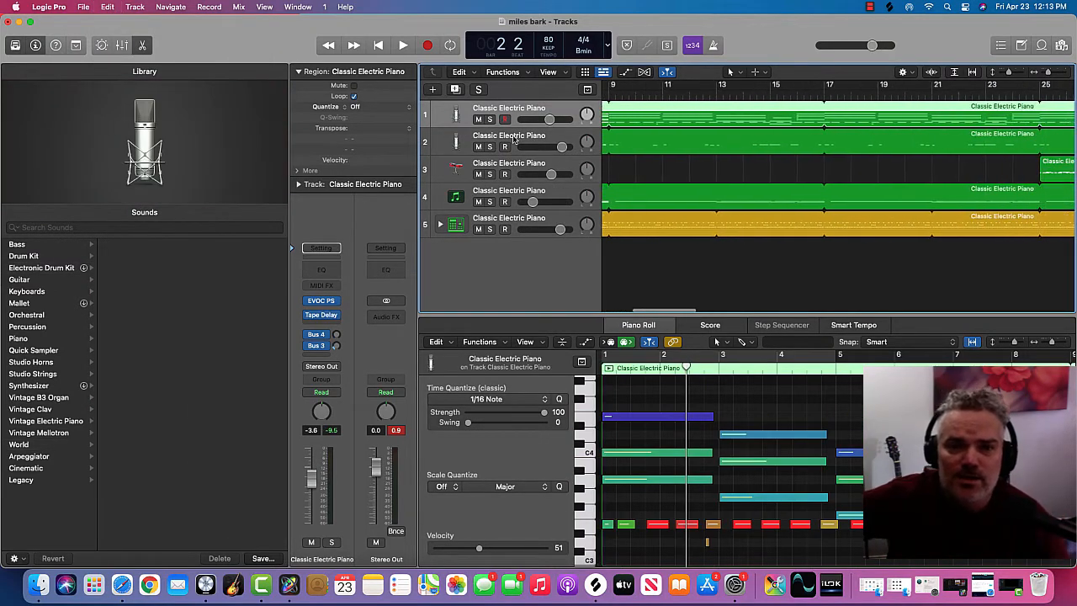
click(478, 175)
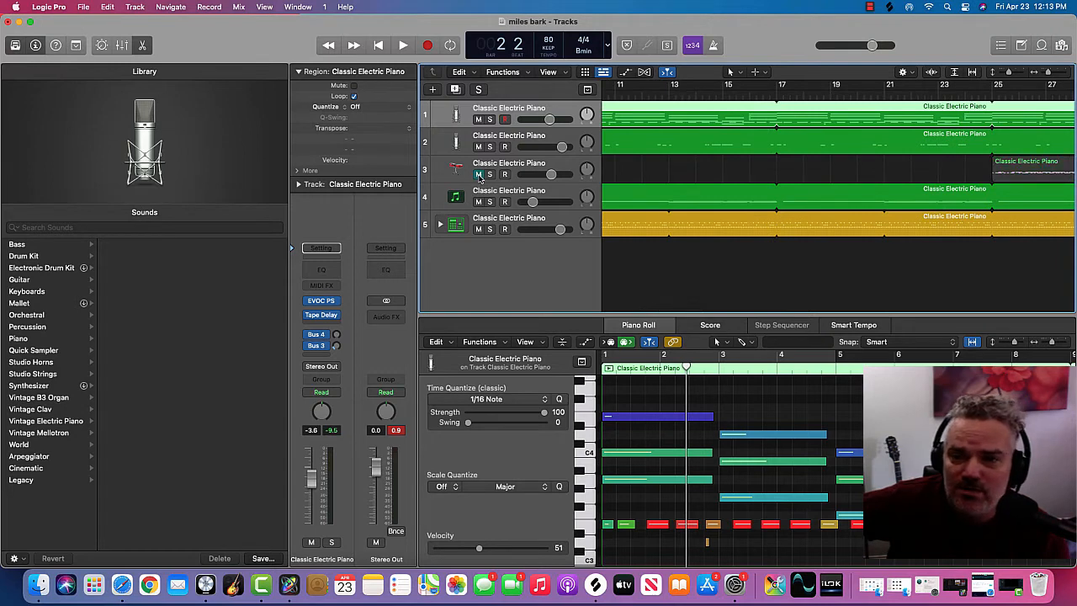
click(477, 202)
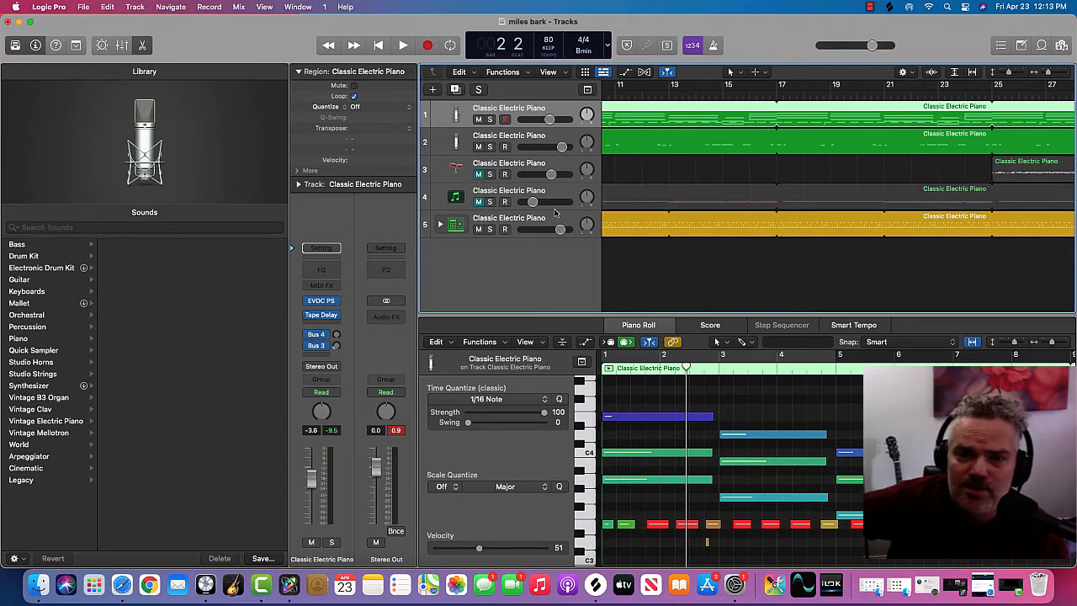
scroll(478, 229, right, 1)
click(477, 229)
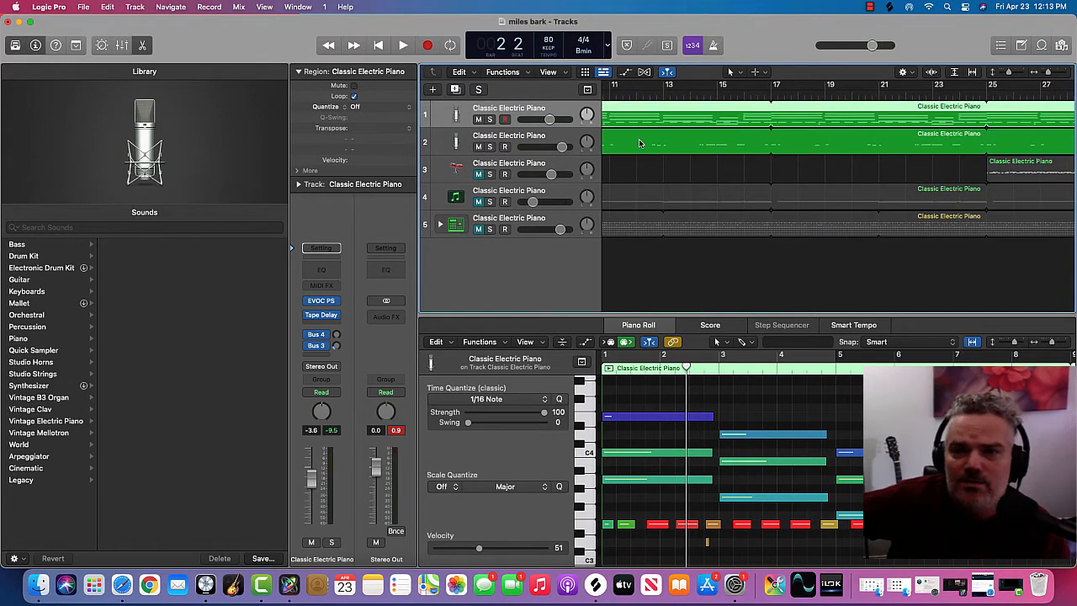
Step: Play the two unmuted EVOC tracks from the start to about bar 8, stop, and return the playhead to bar 1
scroll(639, 143, left, 10)
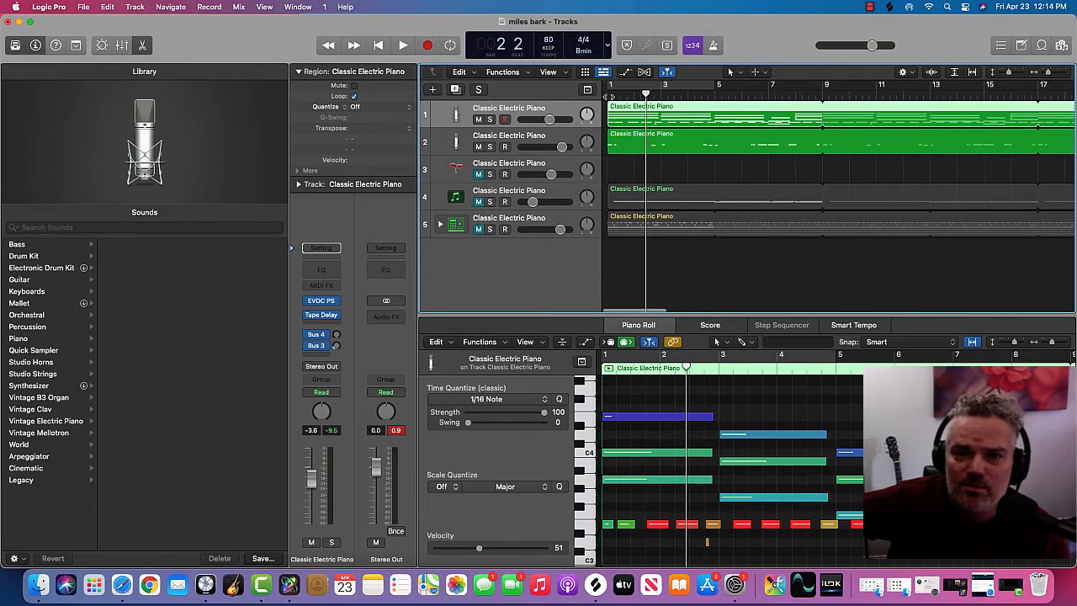
key(Return)
key(space)
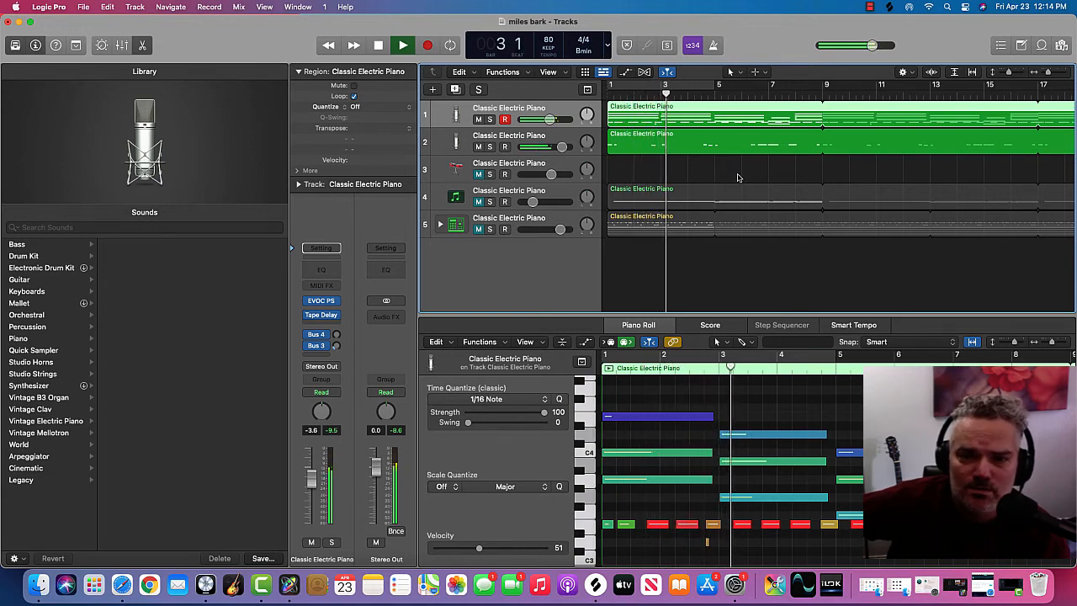
scroll(740, 175, right, 1)
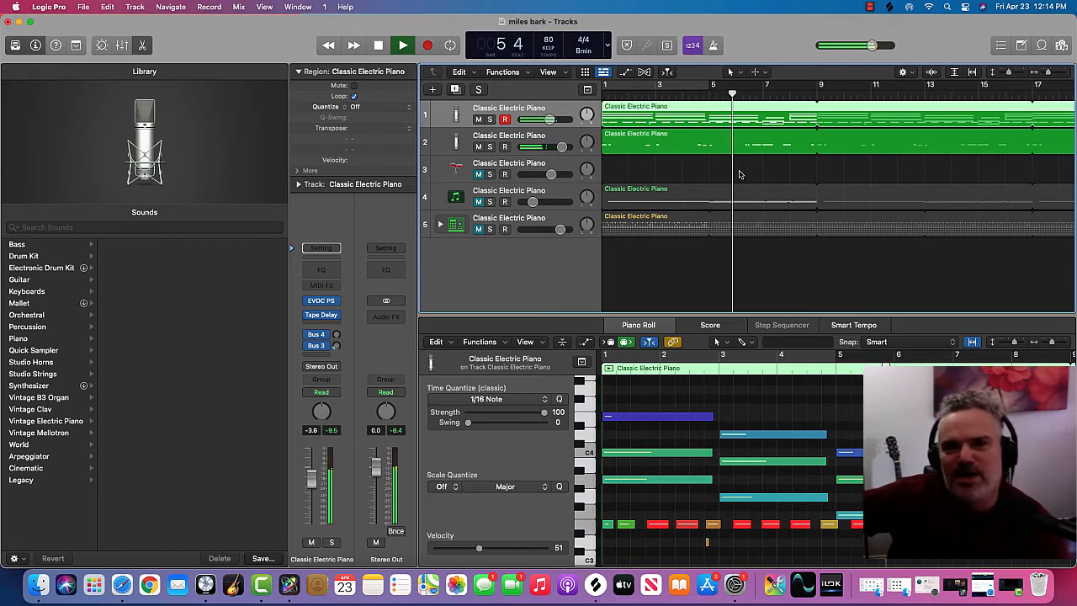
click(378, 47)
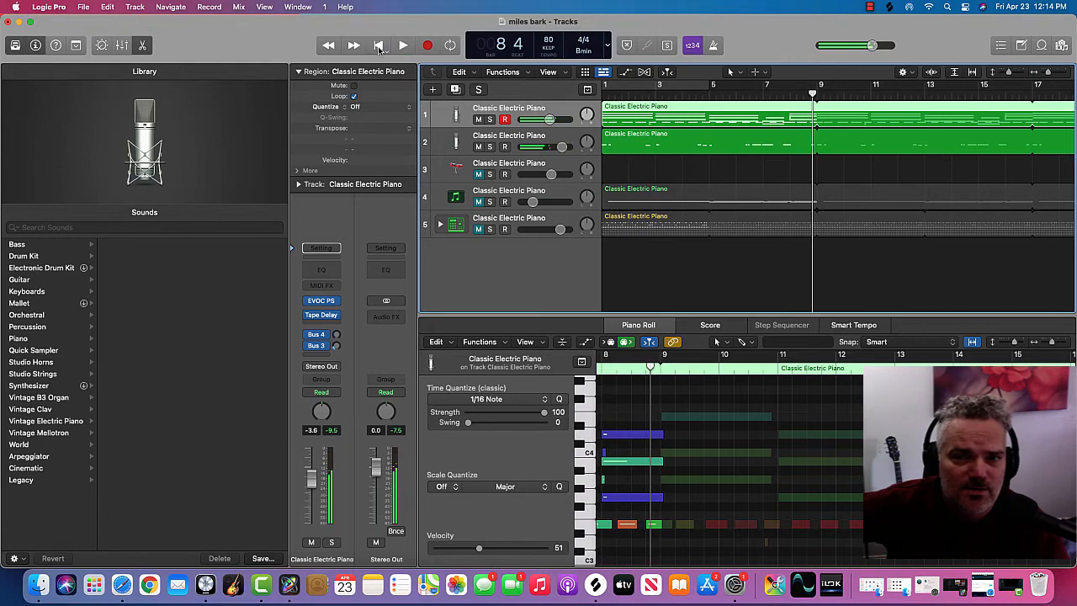
click(605, 92)
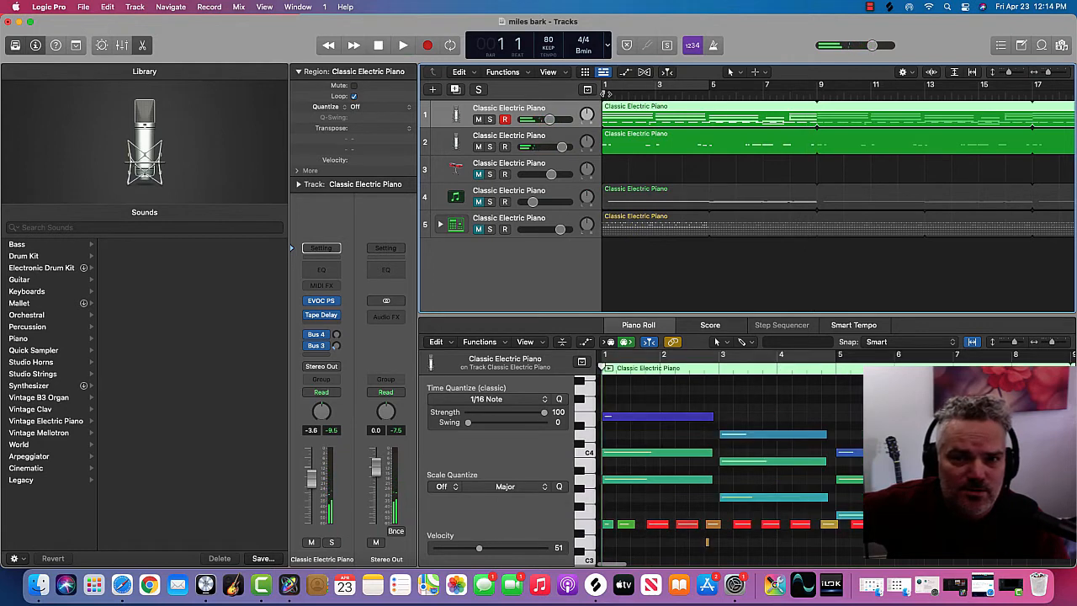
Step: Open Drum Machine Designer on track 5 and browse the Sound Playground Vol. 1 sample folder on the LaCie drive
click(551, 221)
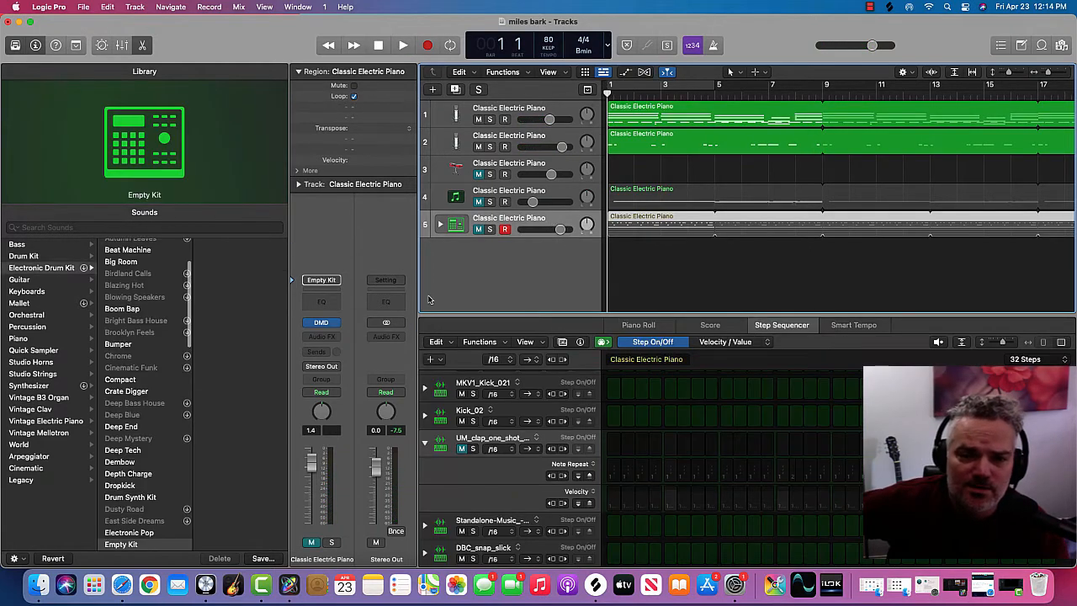
click(322, 323)
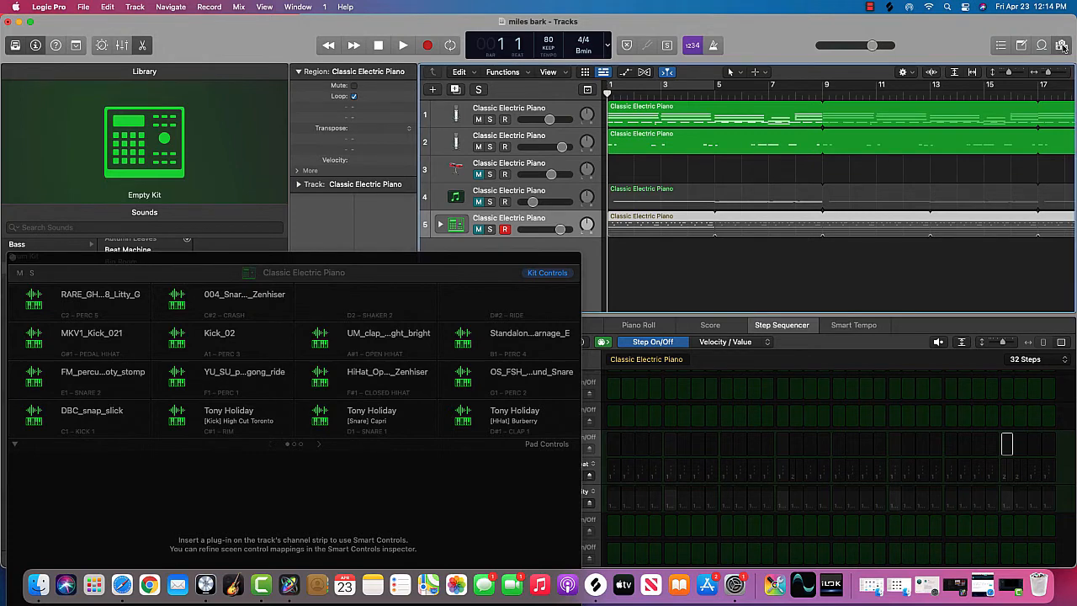
click(1061, 46)
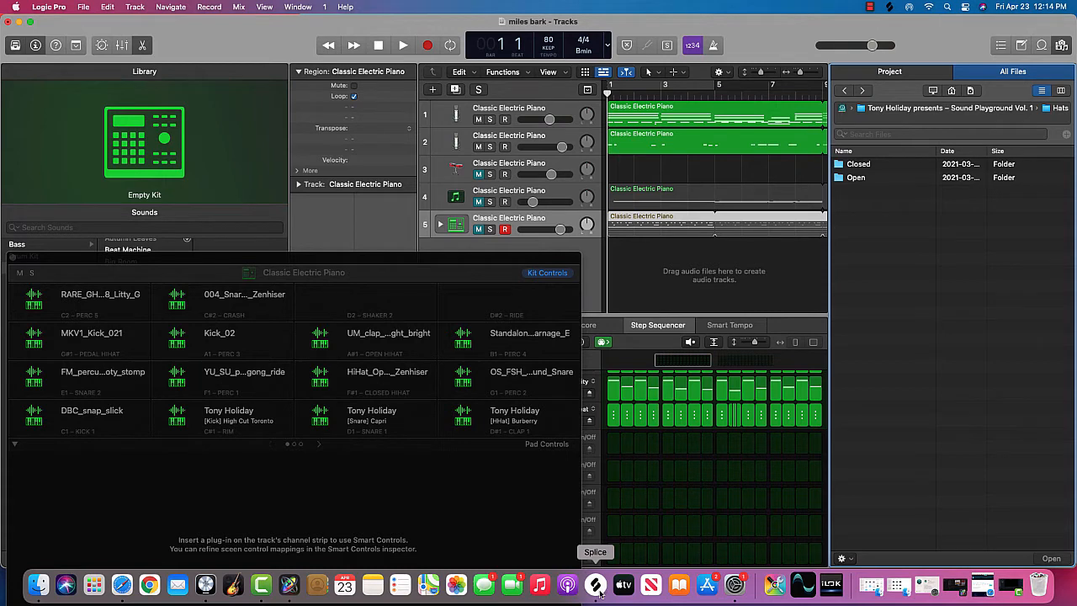
click(872, 110)
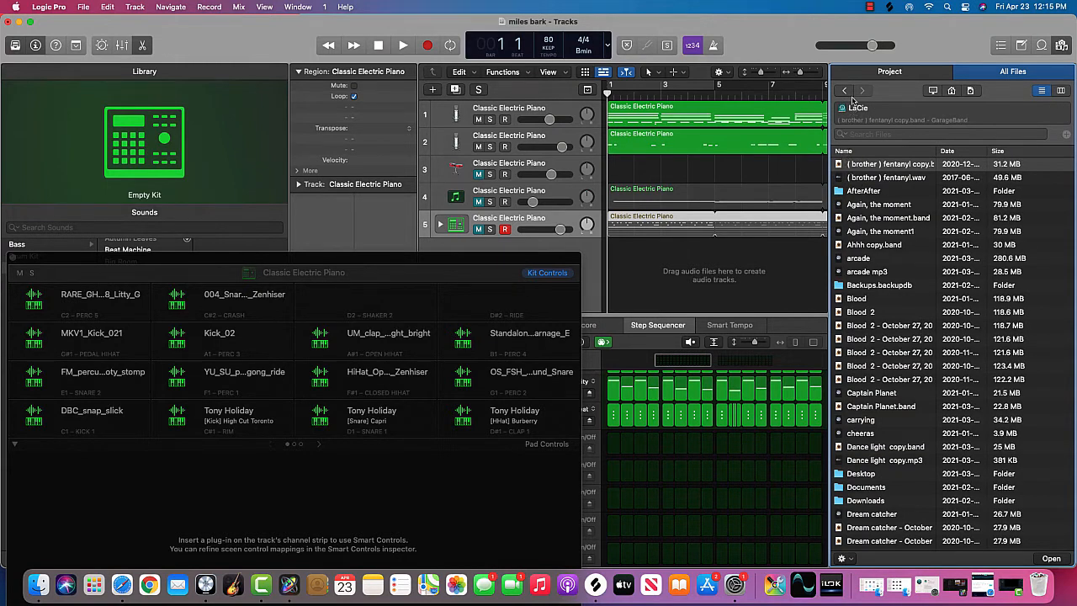
click(844, 90)
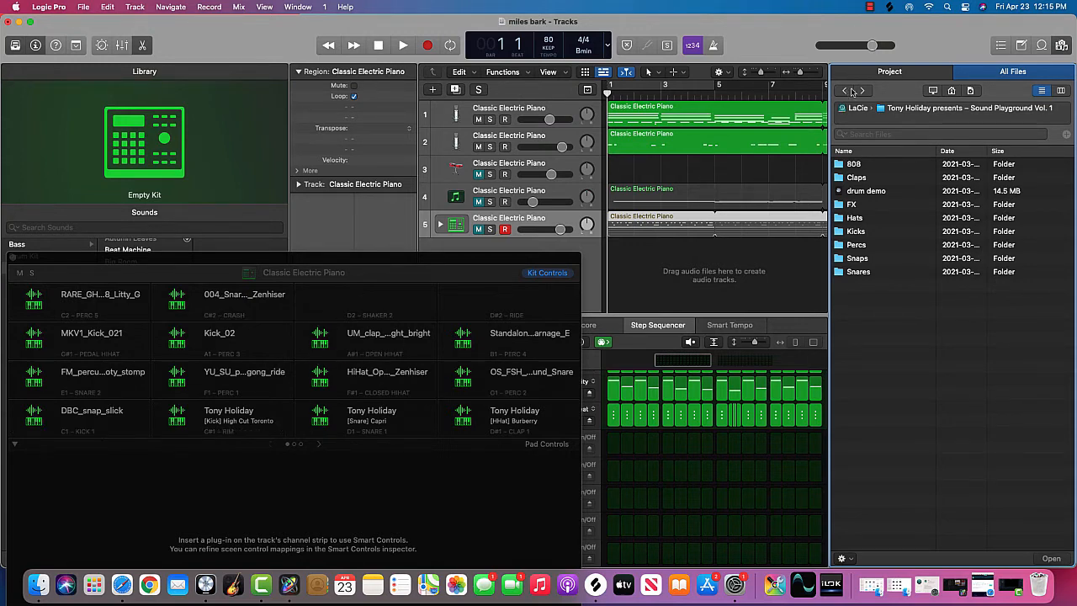
click(1061, 47)
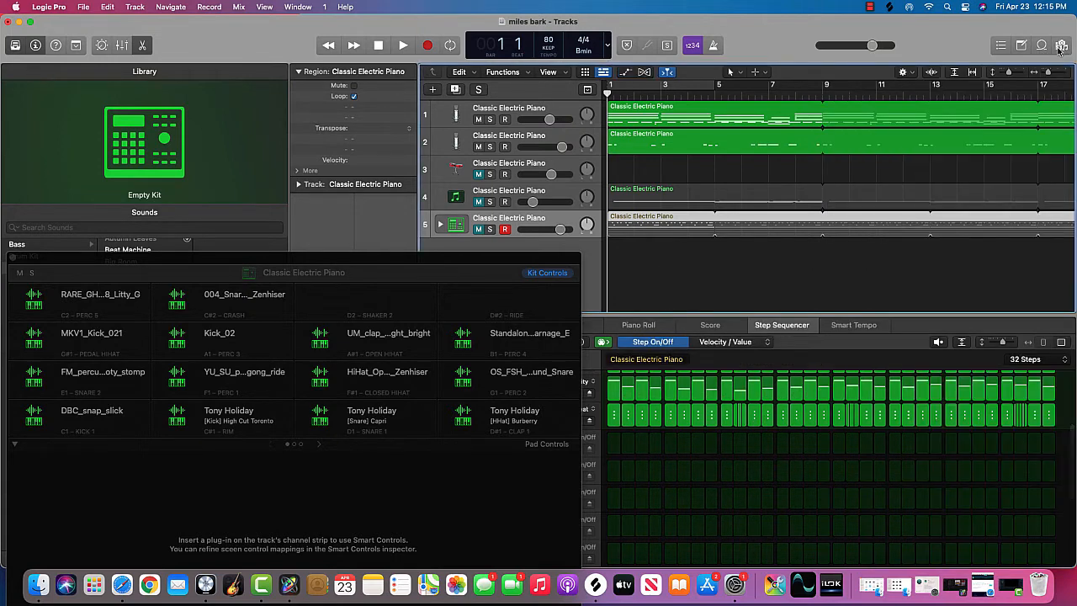
Step: Close the Drum Machine Designer window
right_click(672, 221)
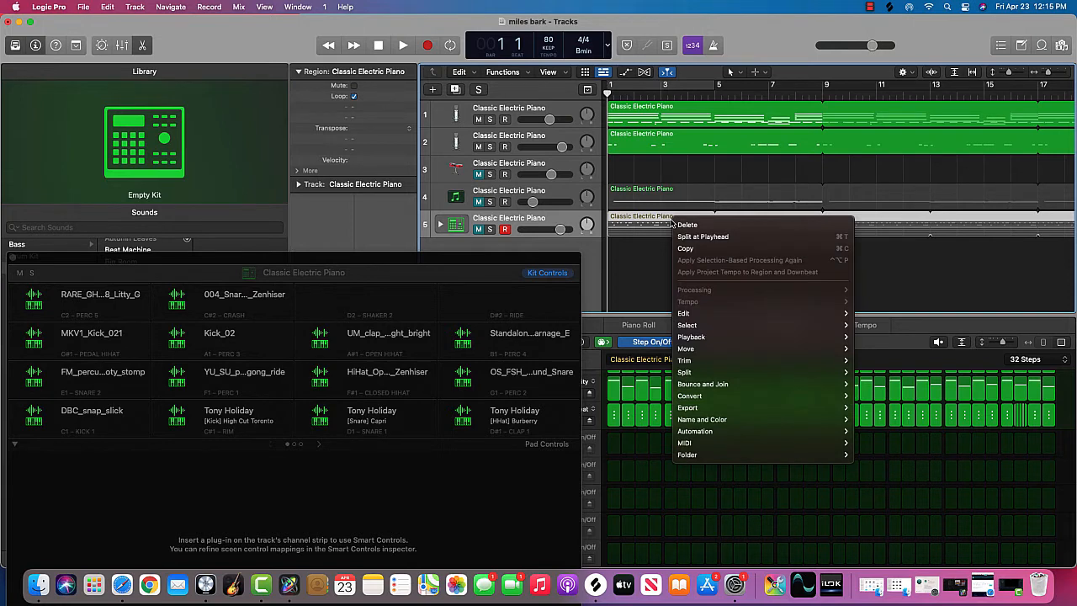
drag(484, 258, 477, 311)
click(491, 258)
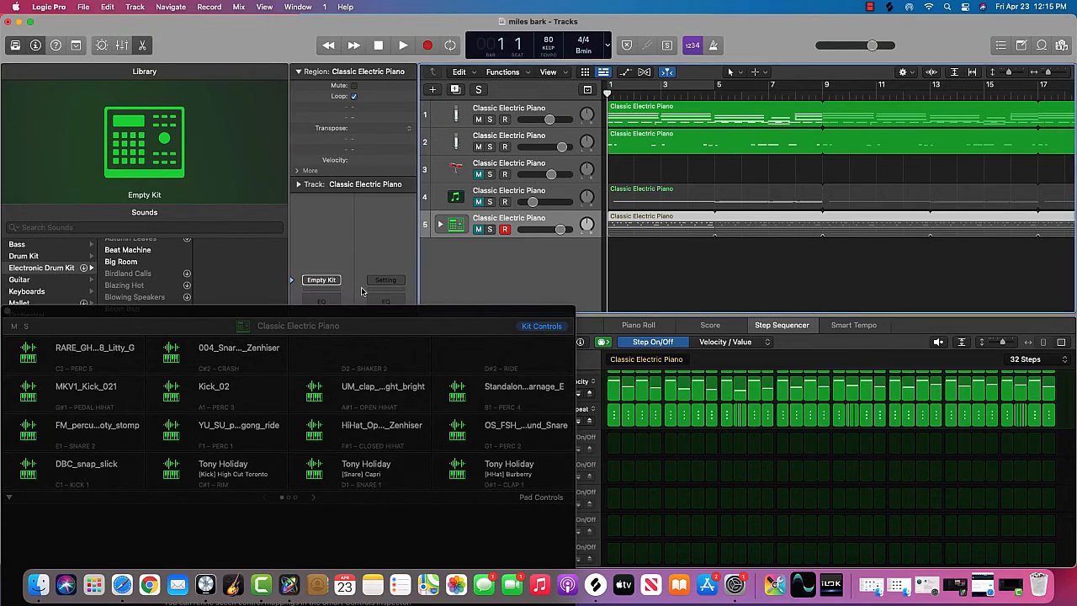
click(7, 311)
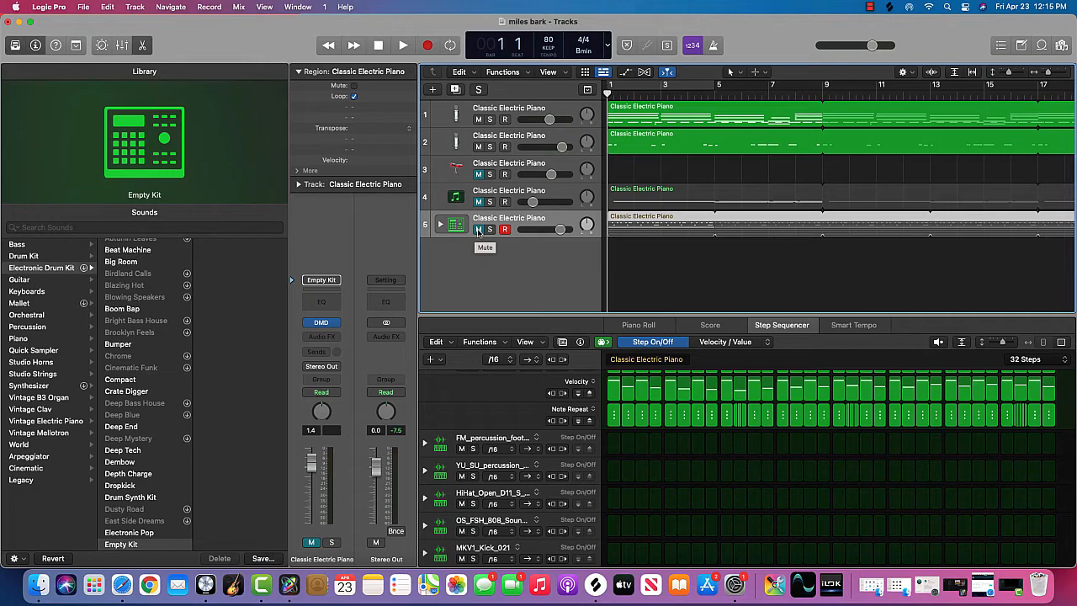
Step: Unmute the drum machine track and examine its kick, snare, hi-hat and percussion rows in the step sequencer
click(478, 230)
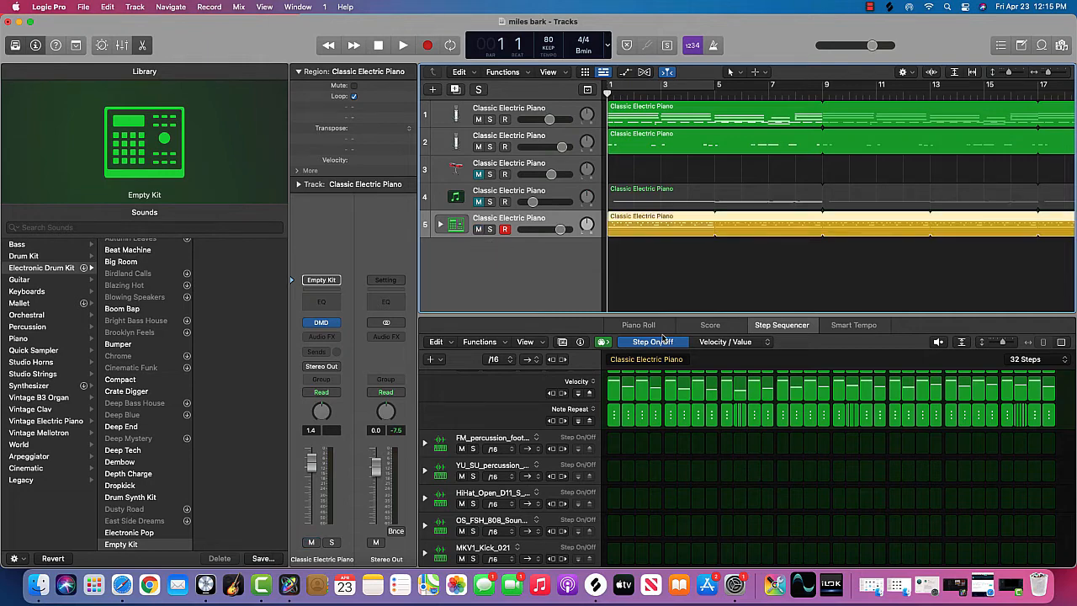
scroll(672, 477, down, 6)
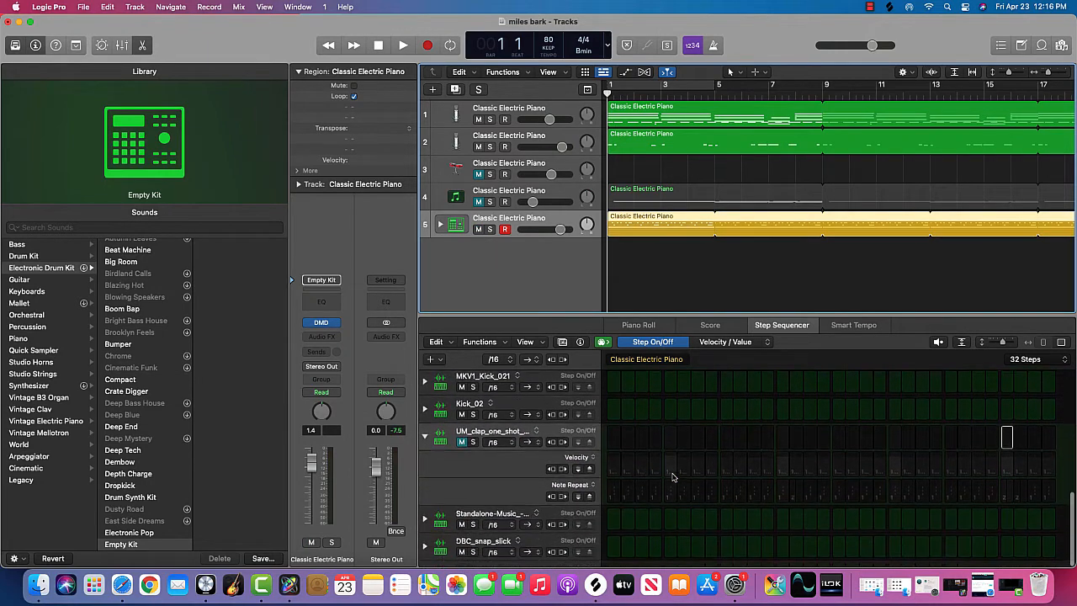
scroll(672, 477, up, 10)
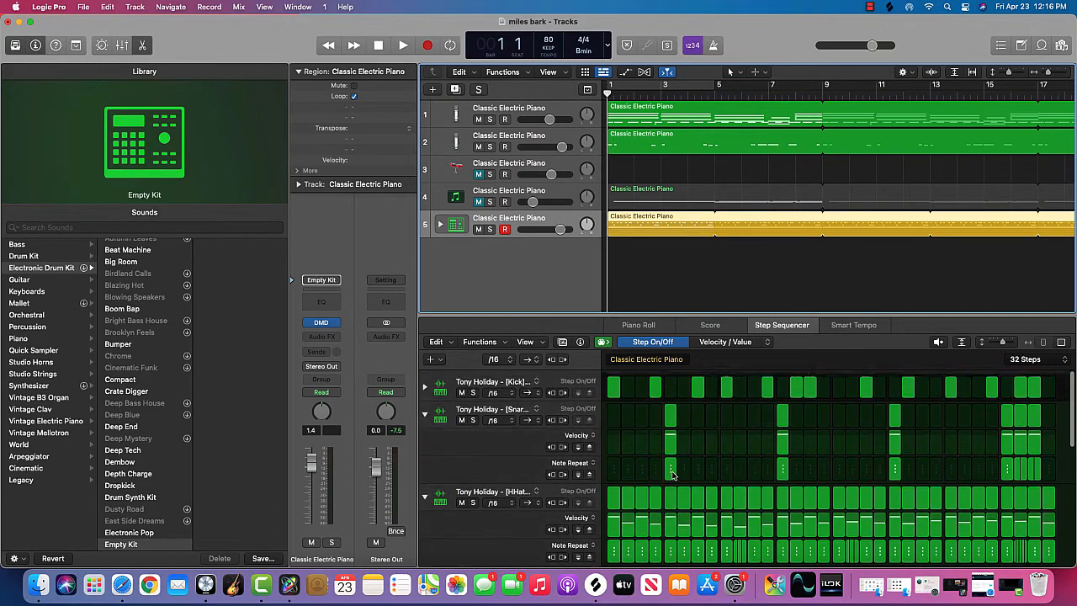
scroll(521, 446, down, 5)
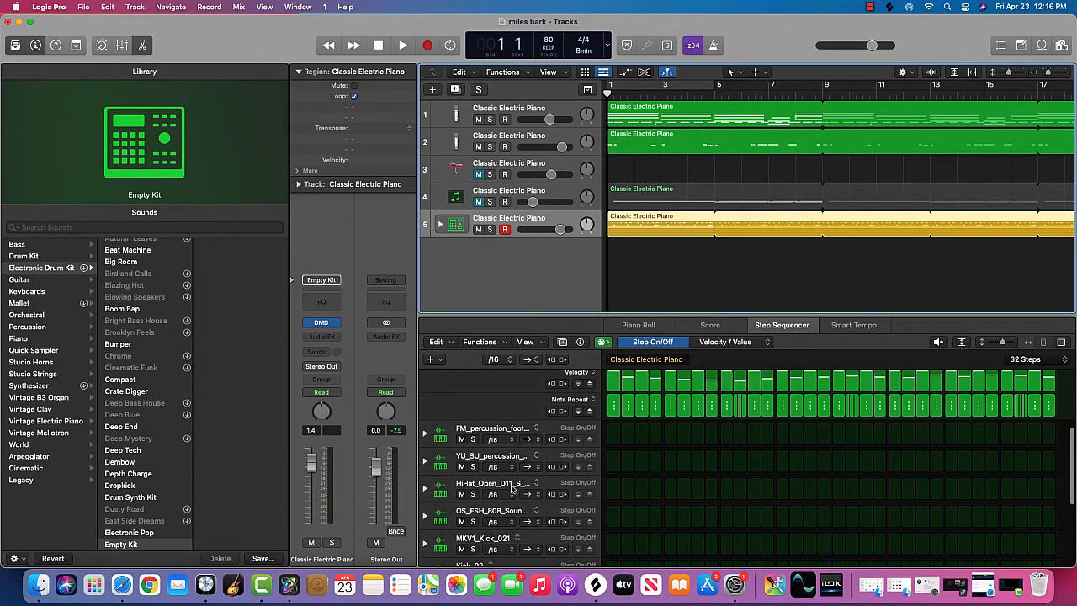
scroll(530, 515, down, 3)
scroll(530, 515, down, 5)
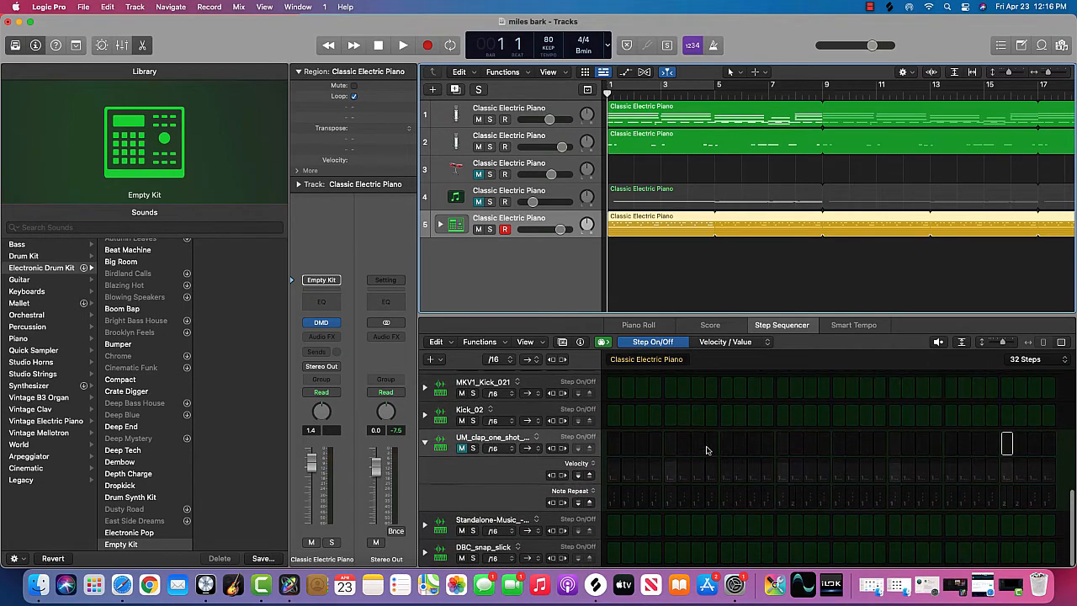
scroll(707, 450, up, 4)
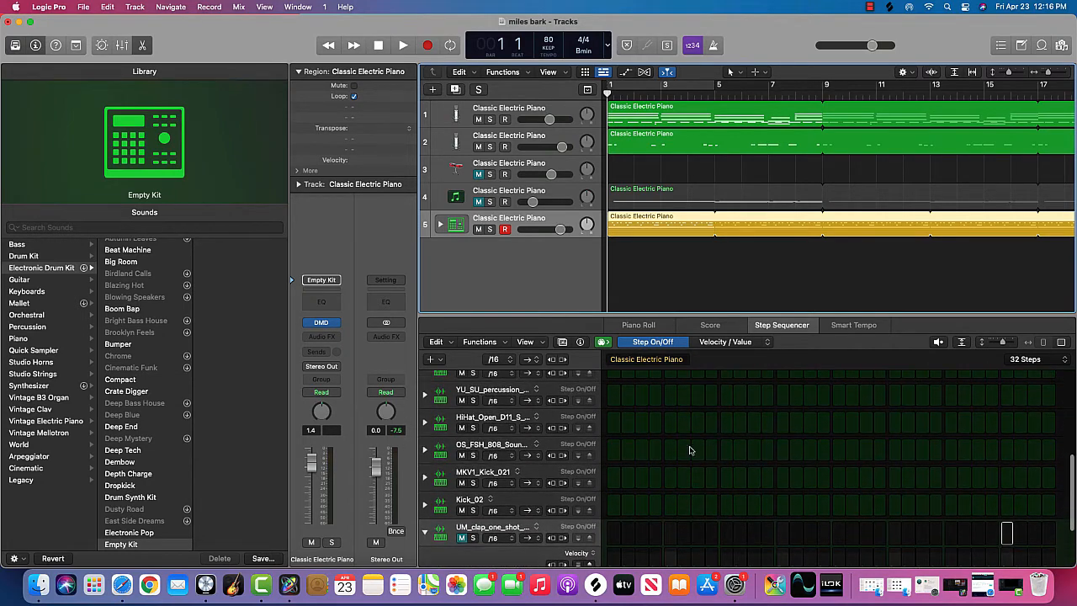
scroll(648, 433, up, 10)
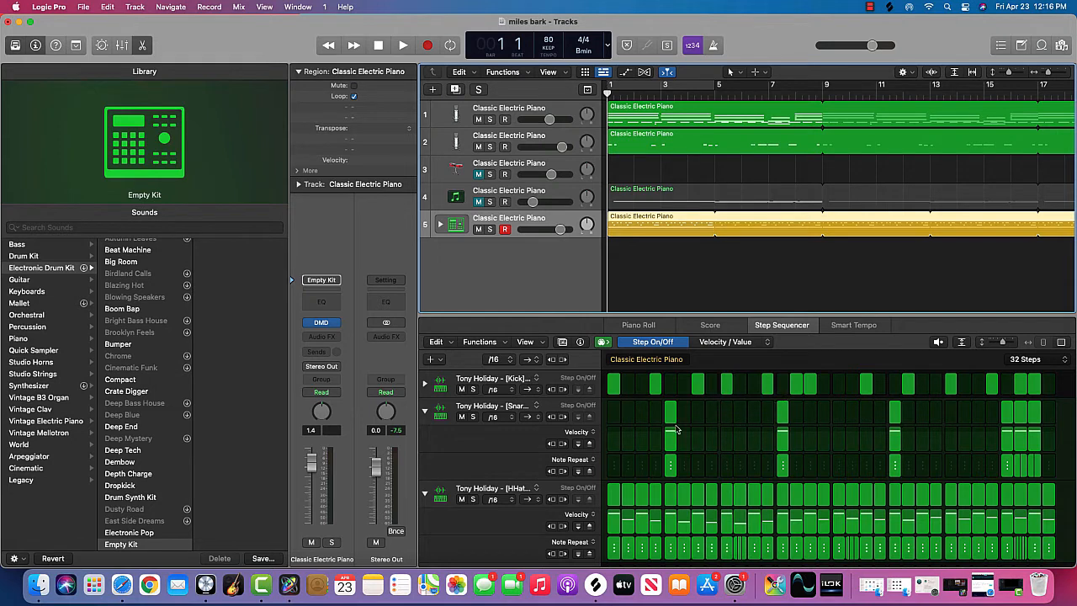
click(426, 413)
click(426, 412)
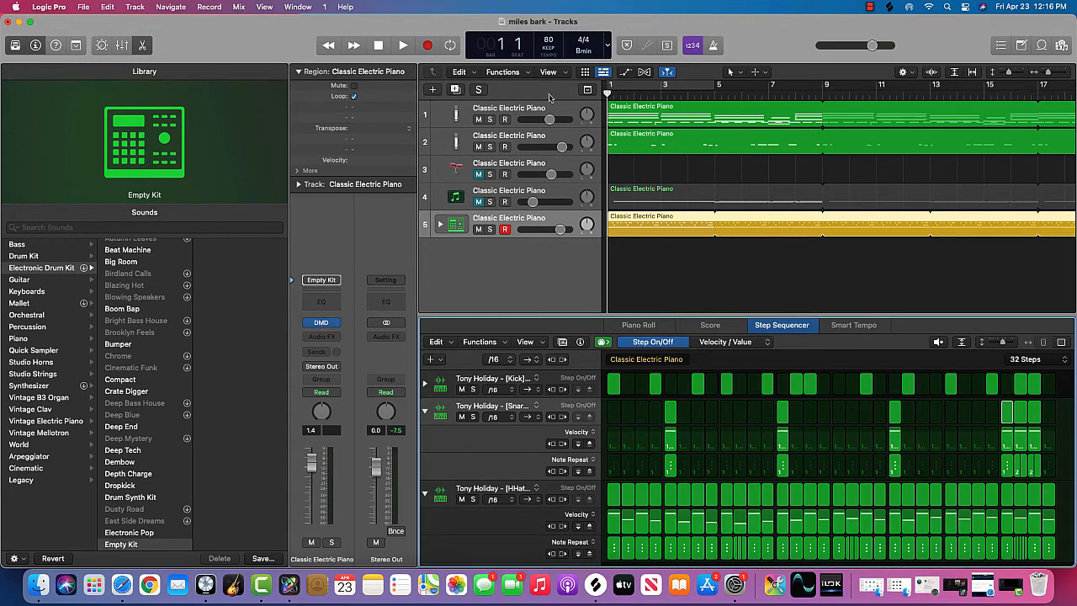
Step: Play the two EVOC tracks with the drum machine from bar 1 to about bar 9 and stop
click(404, 45)
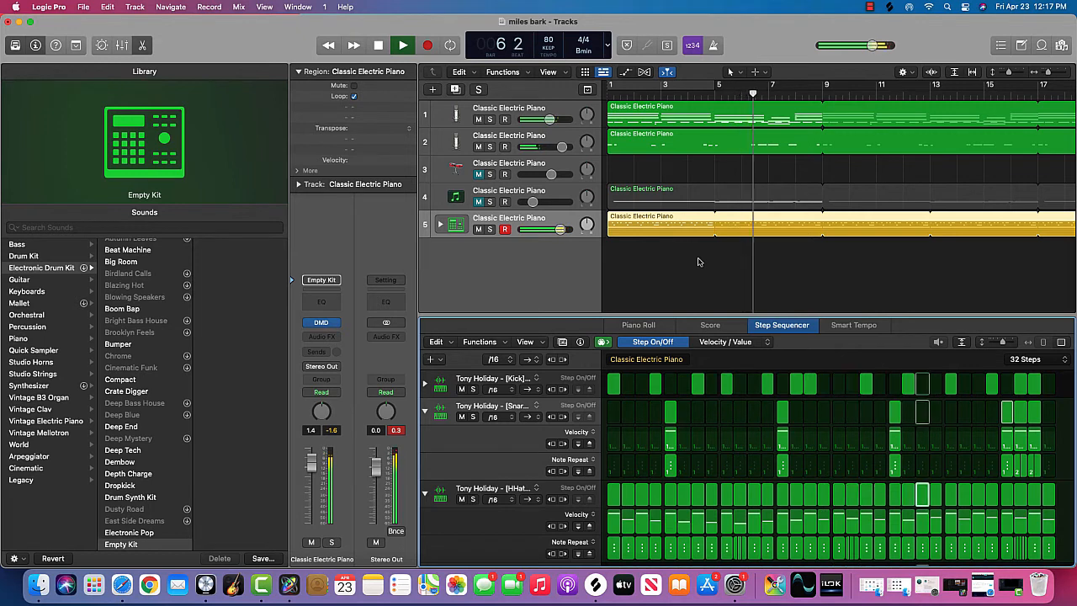
click(378, 45)
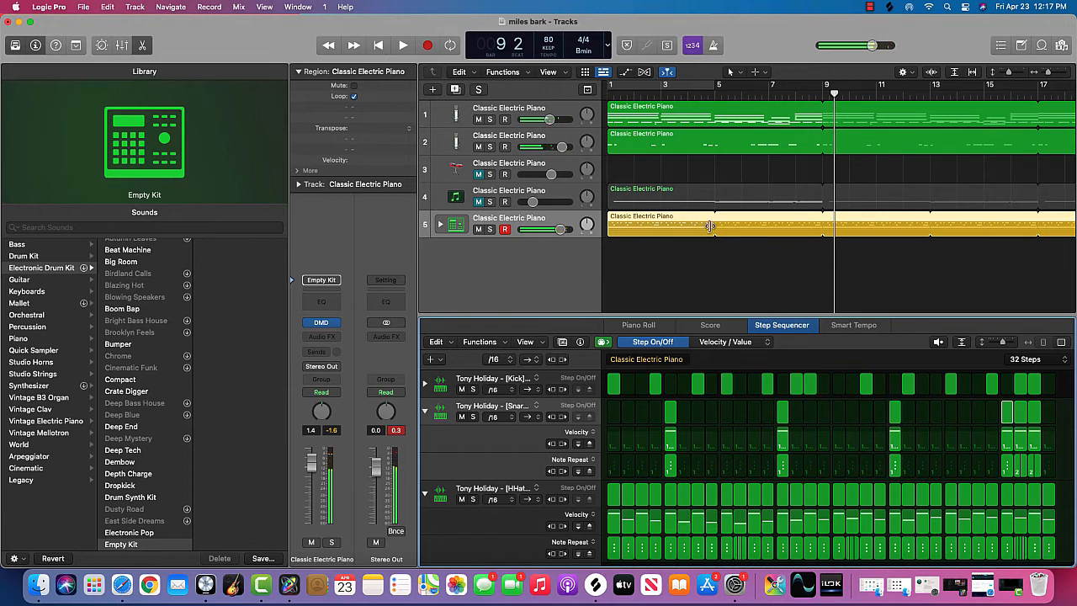
Step: Toggle looping of the drum region off and back on
scroll(728, 133, right, 10)
scroll(728, 133, left, 10)
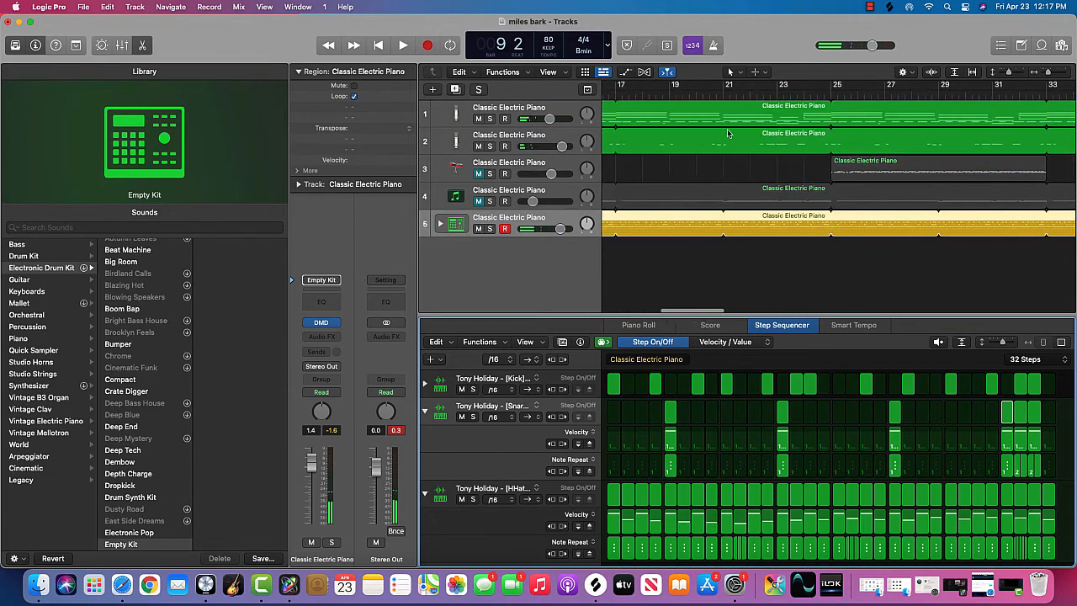
click(353, 99)
click(354, 96)
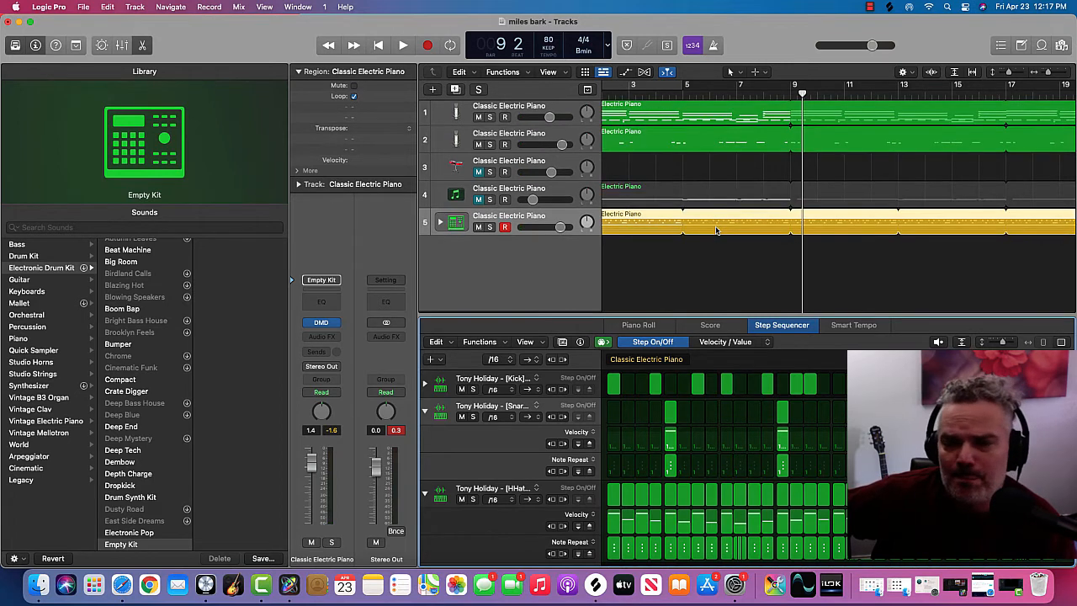
Step: Return the playhead to the start of the arrangement at bar 1
scroll(757, 231, left, 2)
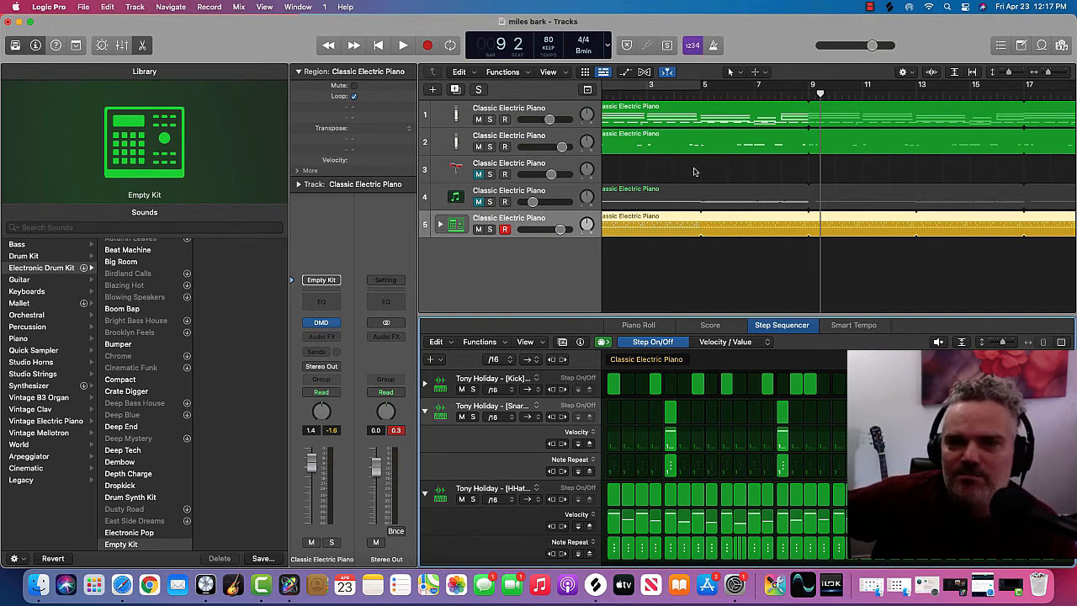
scroll(694, 172, left, 2)
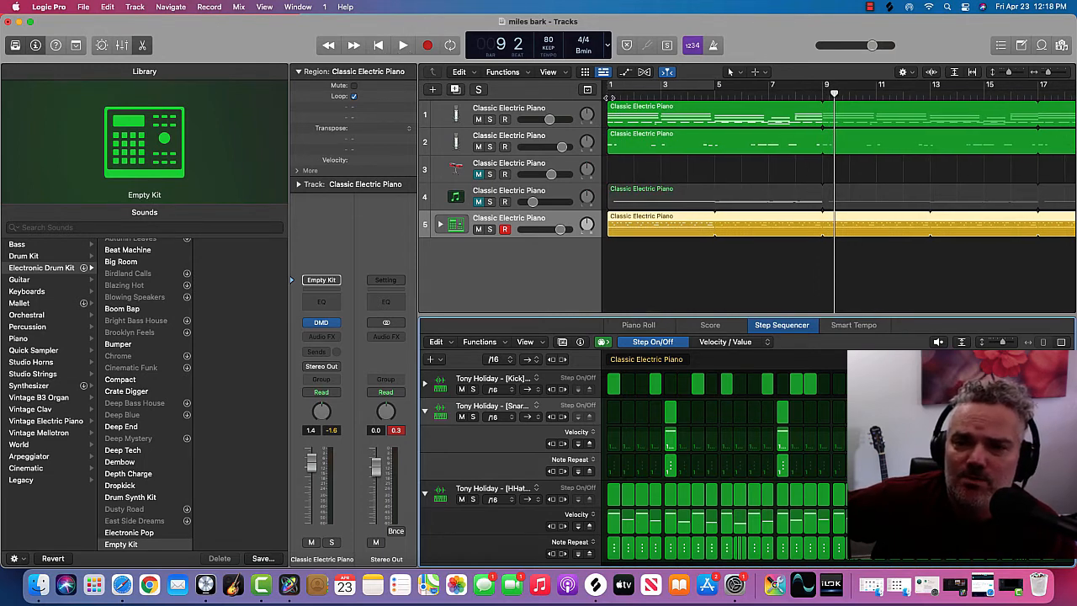
click(610, 96)
key(space)
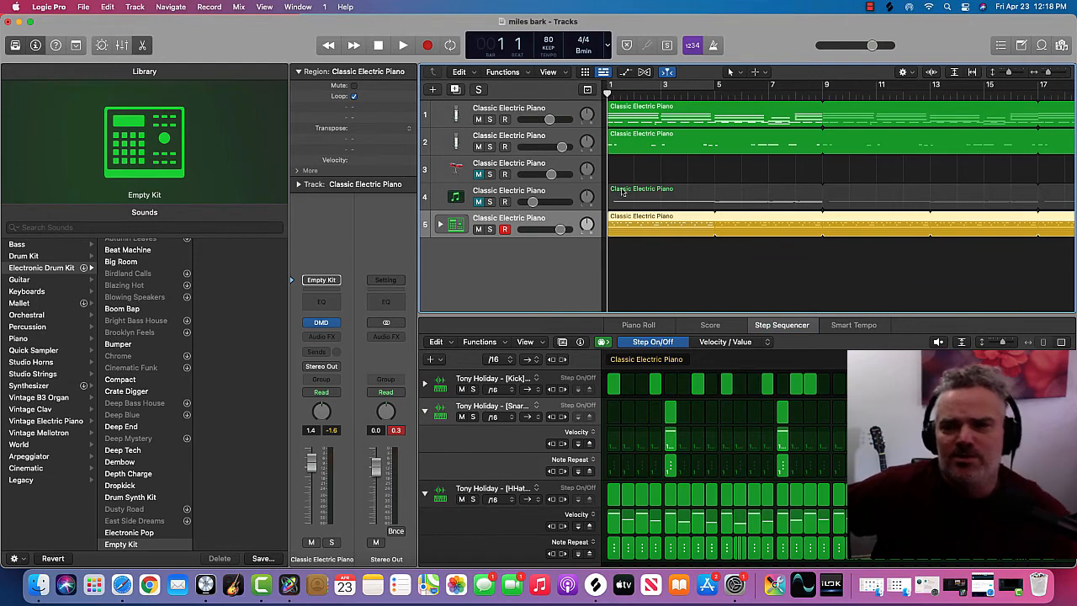
Step: Unmute the SubLab bass on track 4, play the arrangement from bar 1 to about bar 13, and stop
click(499, 193)
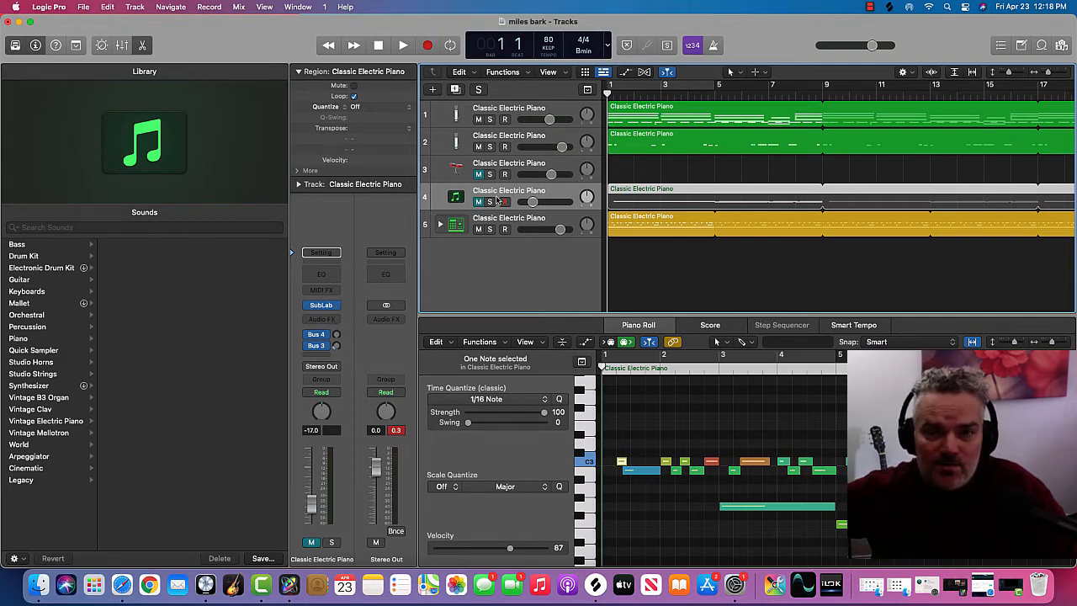
scroll(482, 204, right, 1)
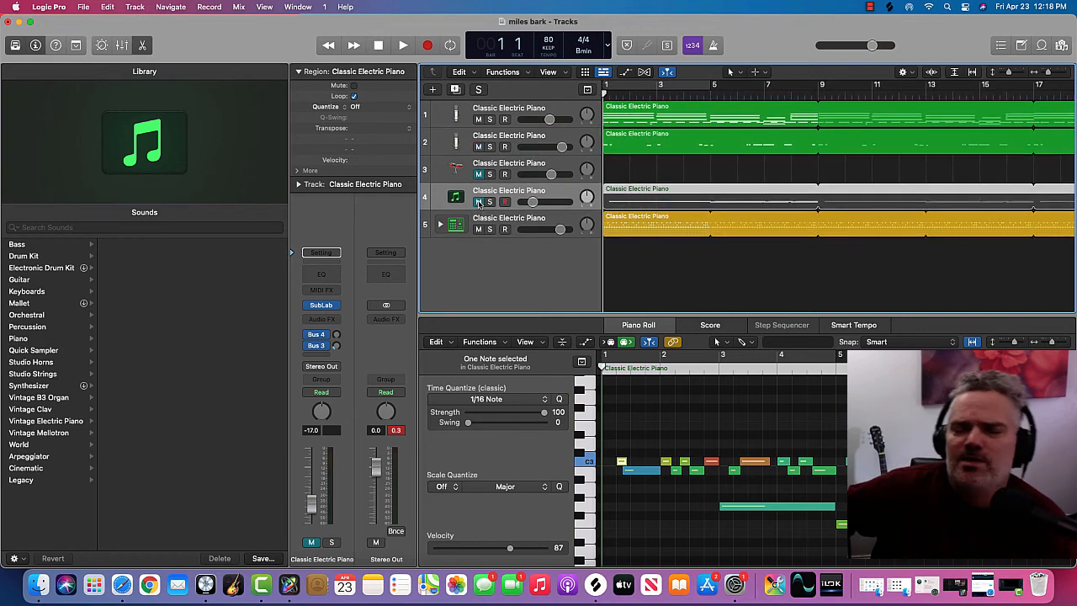
click(479, 202)
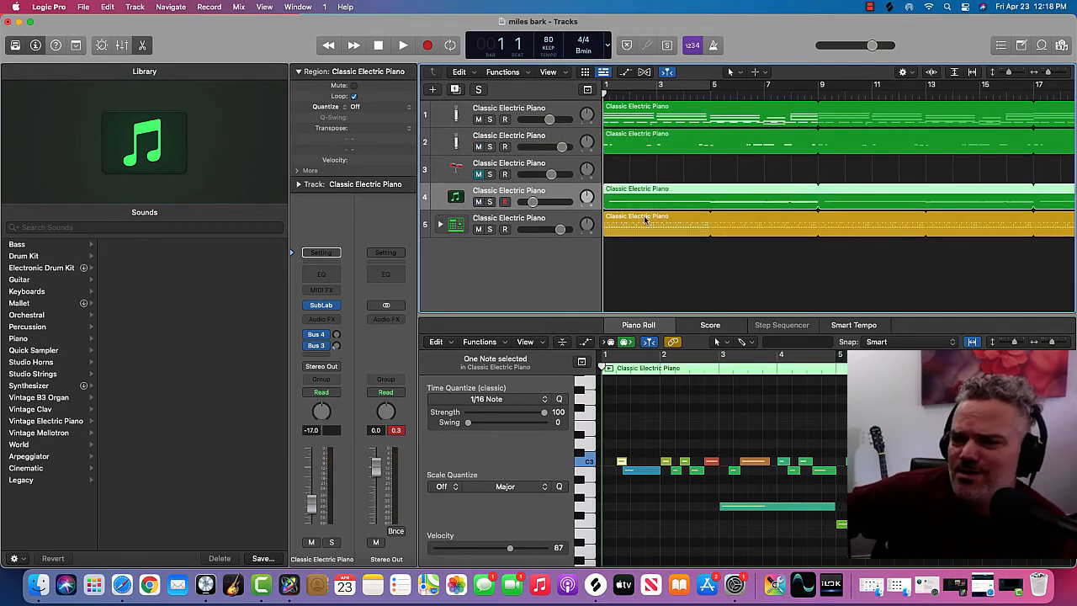
click(406, 43)
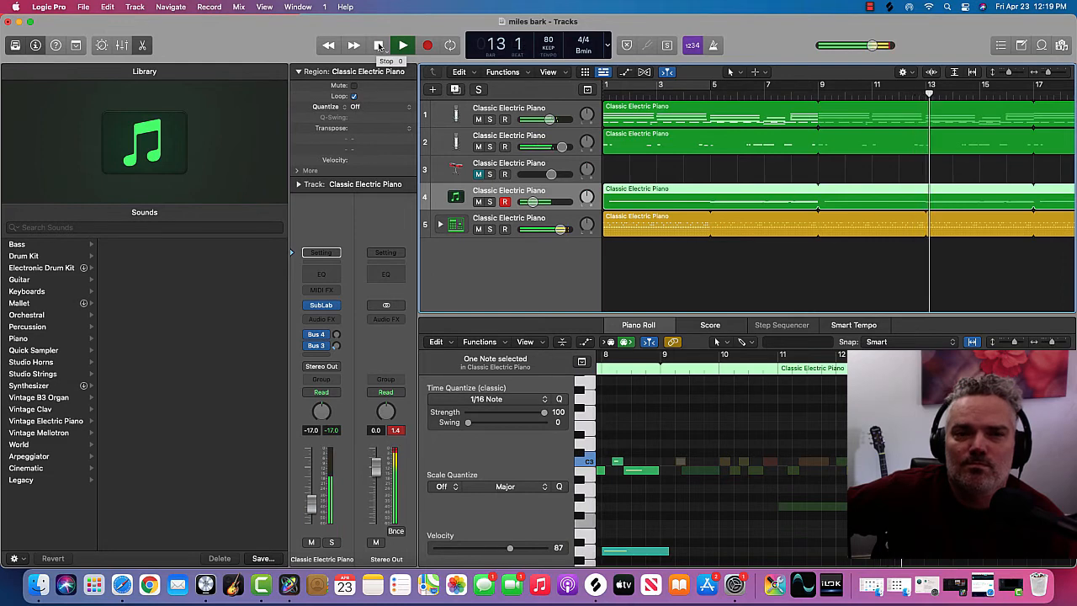
click(379, 45)
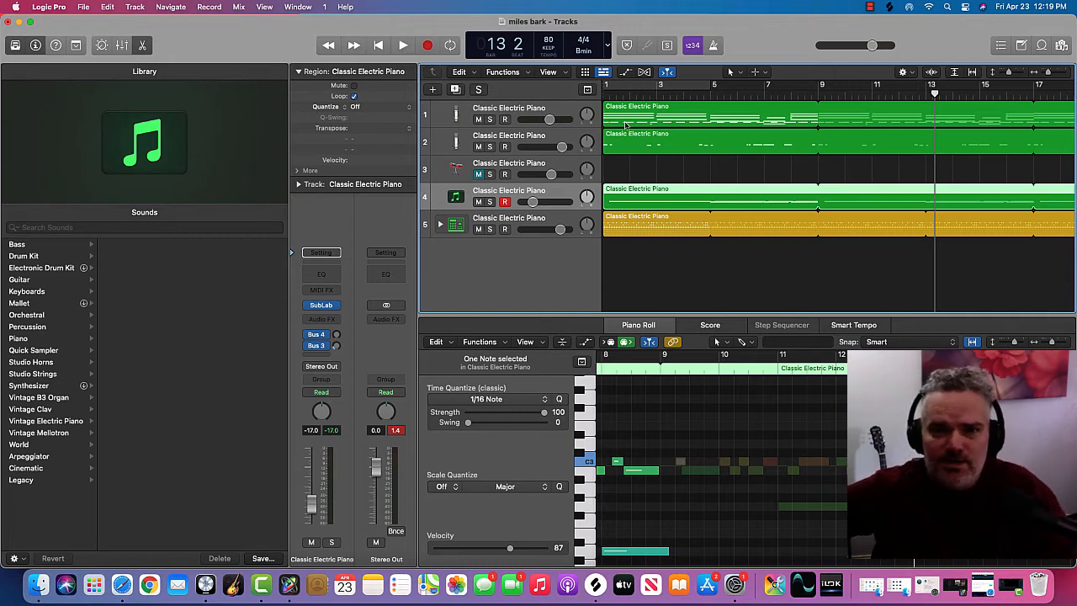
Step: Place the playhead at about bar 21, a few bars before the steel drums region begins on track 3
scroll(626, 125, right, 1)
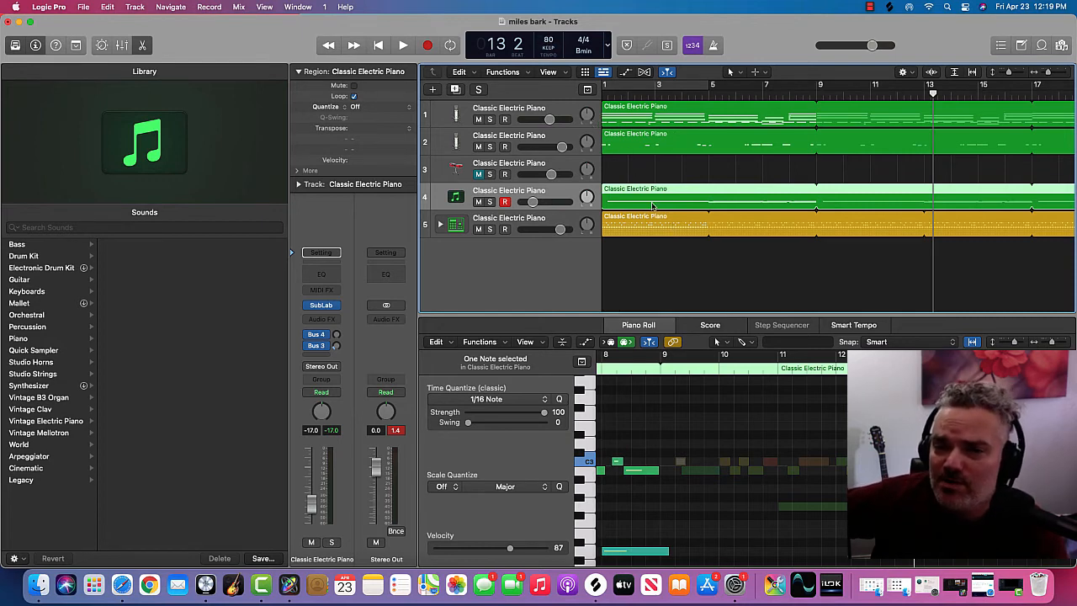
scroll(665, 205, right, 5)
scroll(670, 206, left, 3)
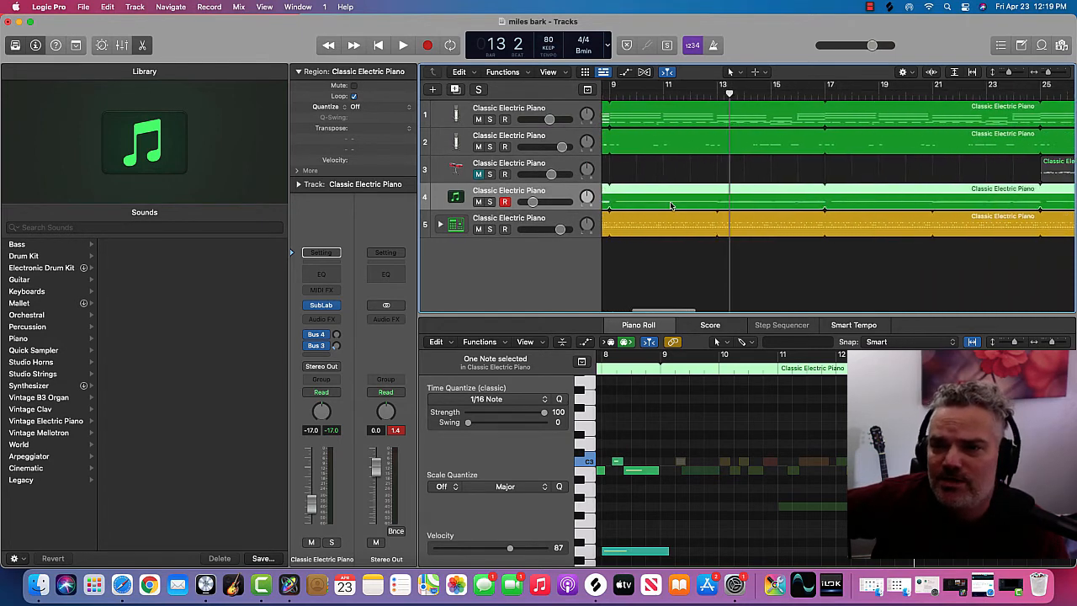
scroll(670, 205, left, 2)
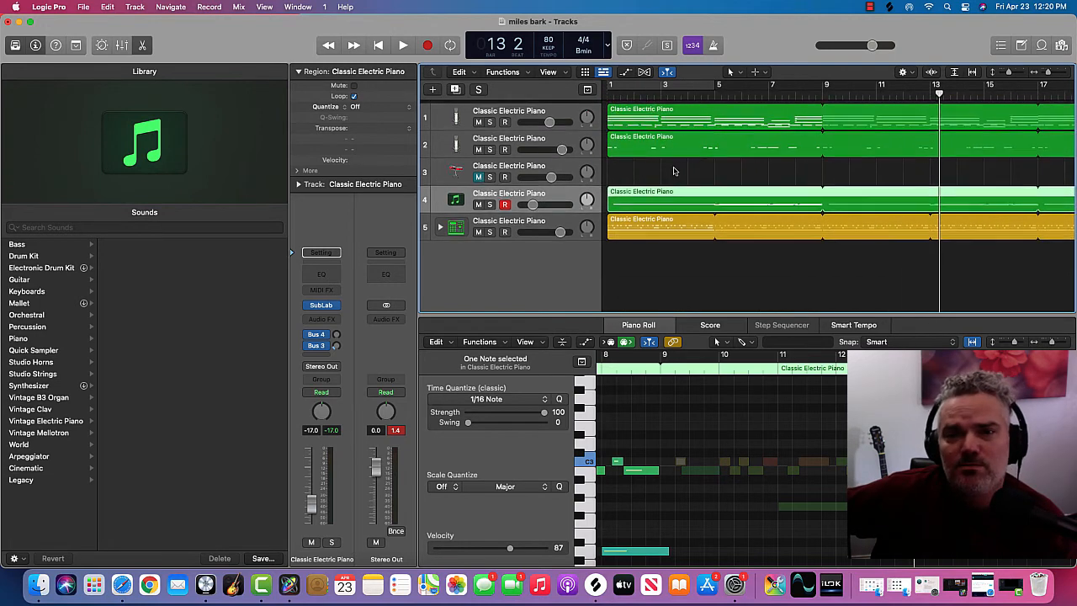
scroll(710, 171, right, 10)
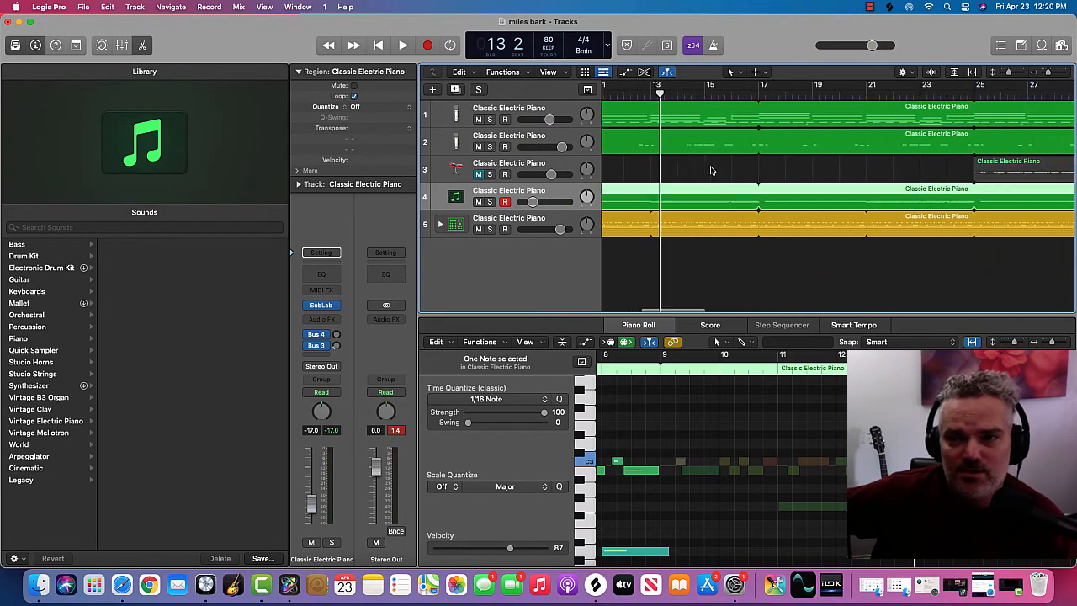
scroll(710, 171, left, 5)
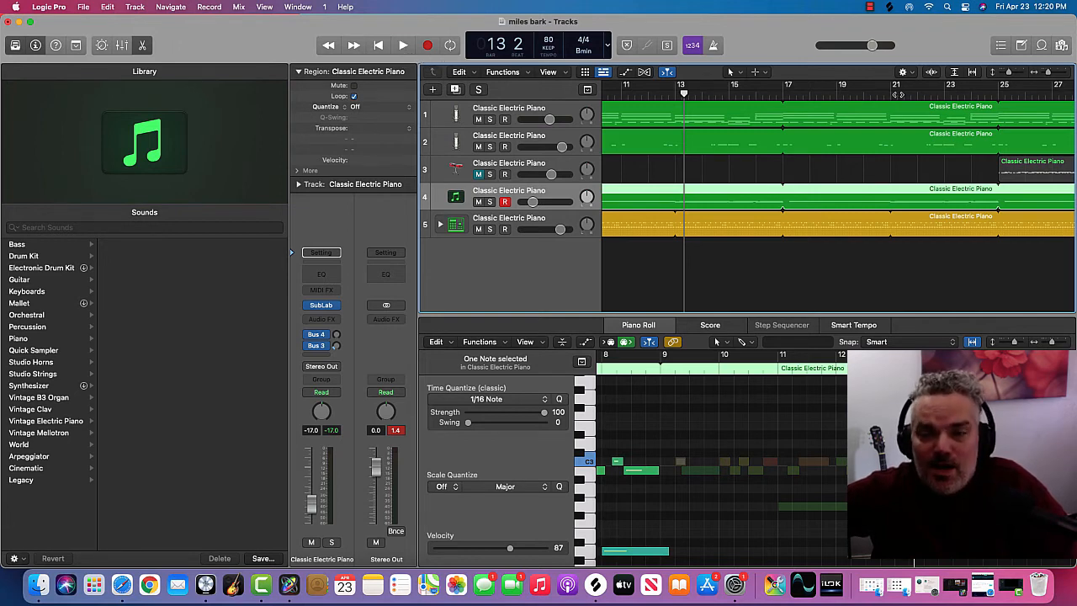
click(897, 91)
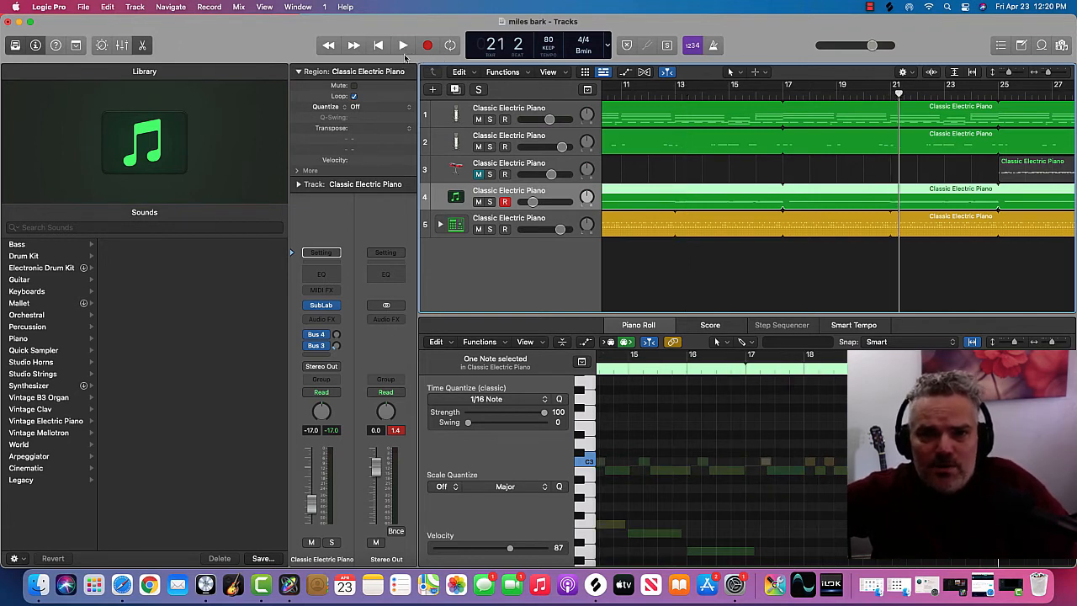
Step: Unmute and select the Caribbean Steel Drums on track 3, and play the arrangement from bar 21 through the steel drums region
click(478, 174)
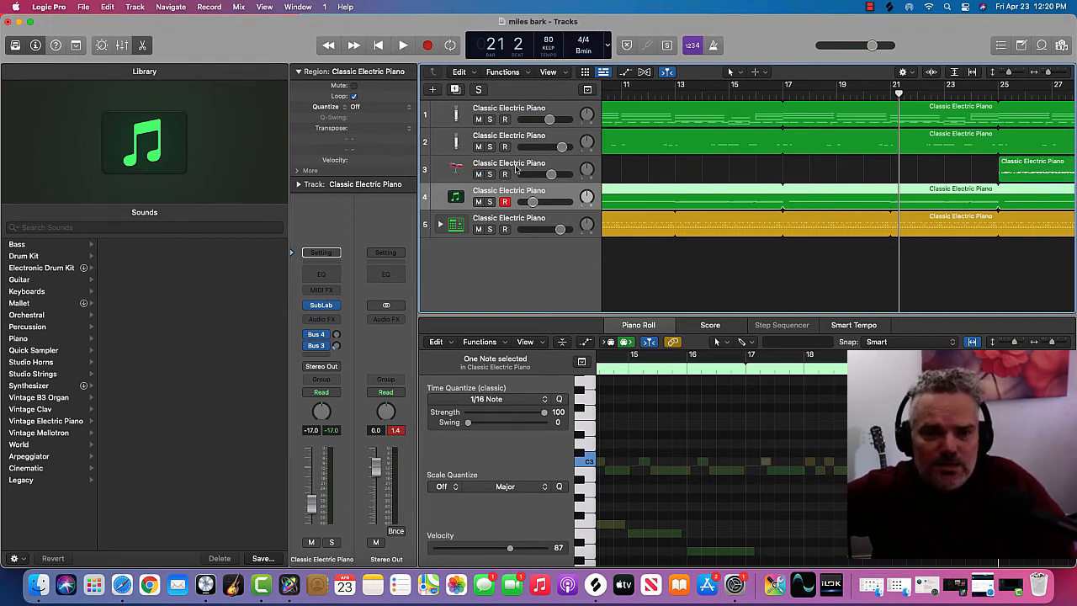
click(517, 169)
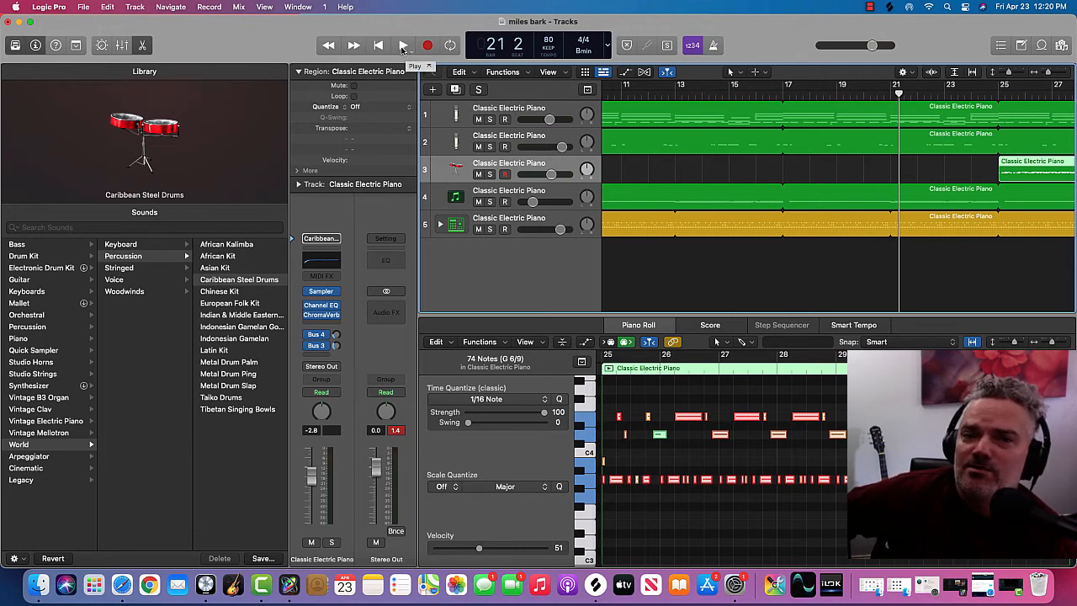
click(403, 46)
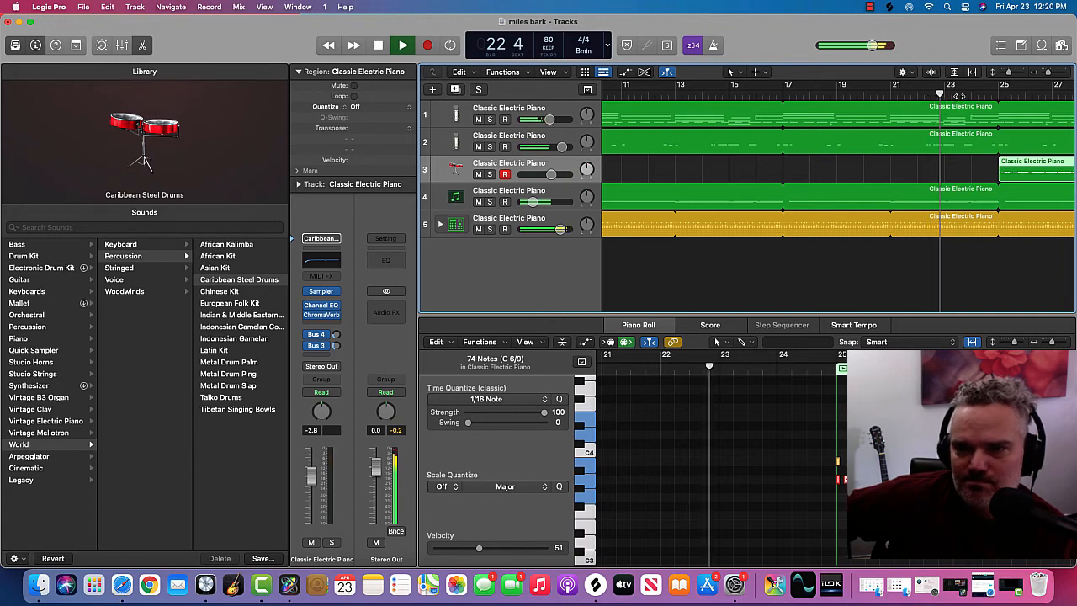
scroll(921, 171, right, 5)
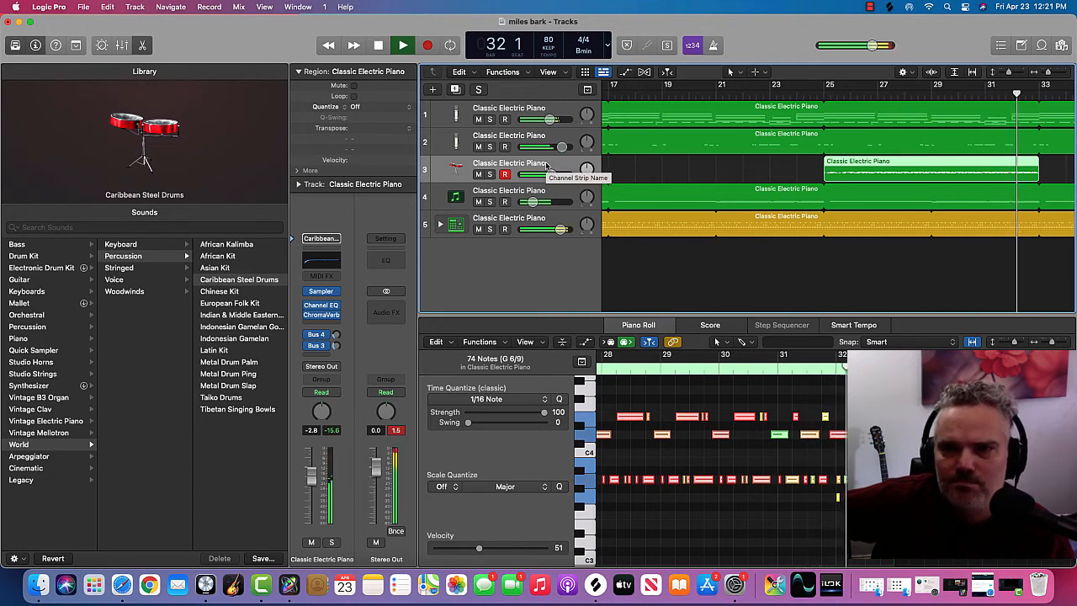
Step: Mute the steel drums on track 3 again and stop playback at about bar 33
click(478, 174)
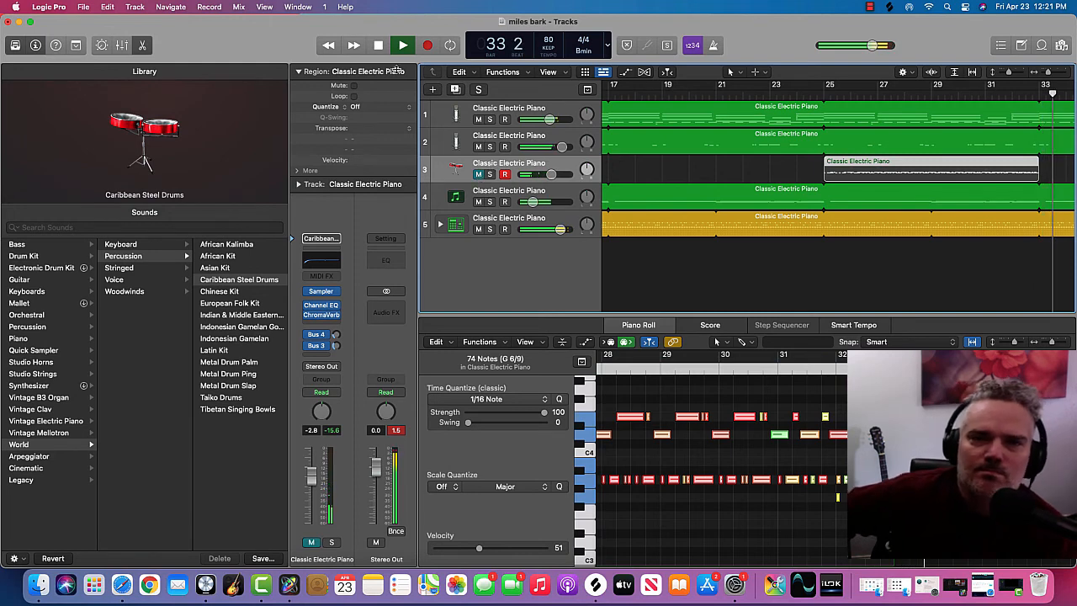
click(379, 45)
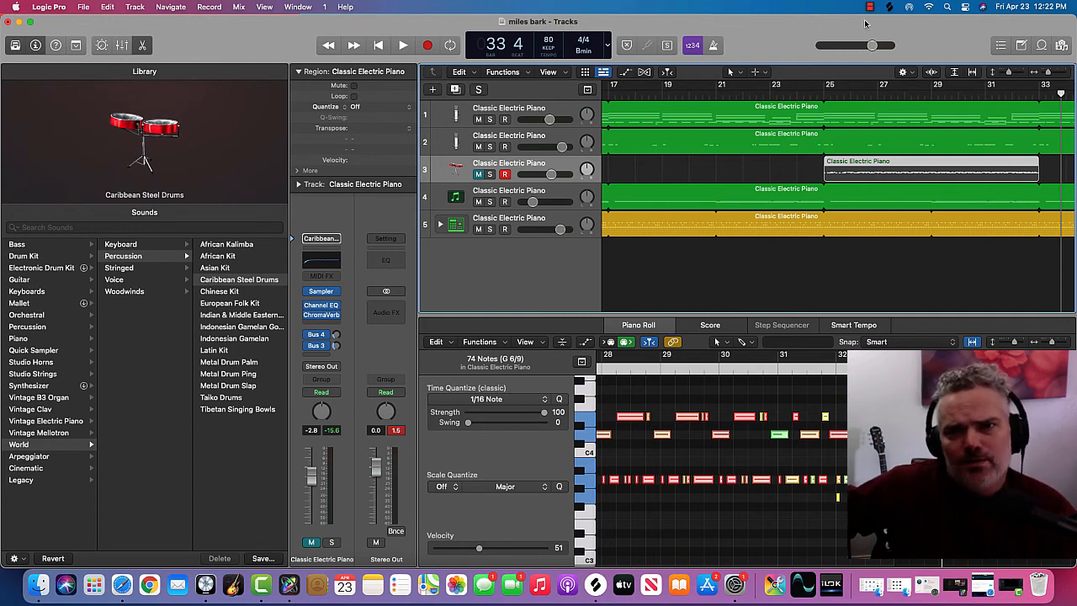
scroll(781, 175, left, 10)
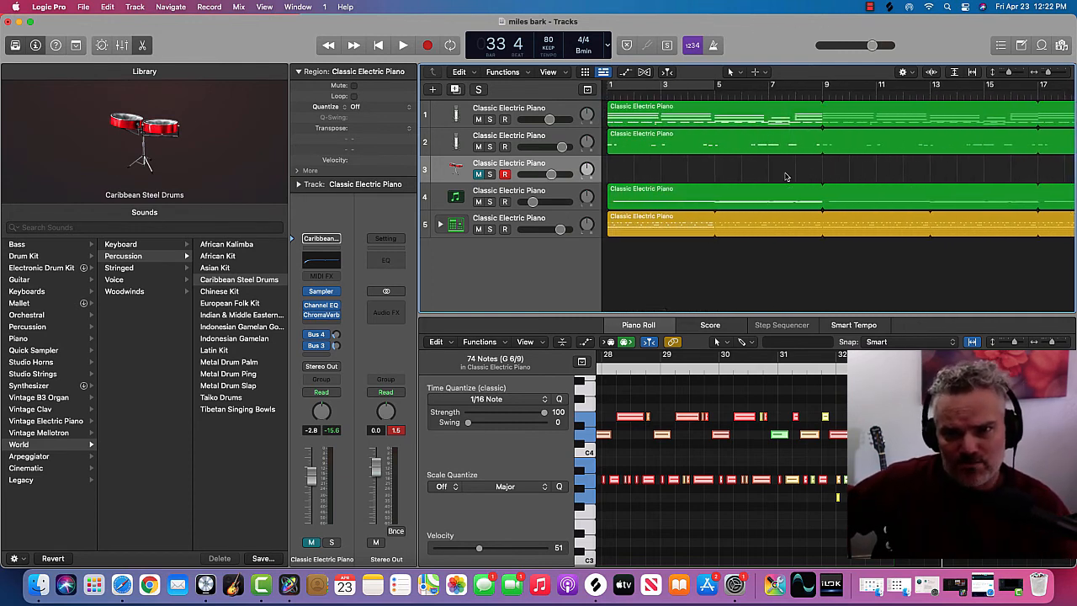
scroll(790, 171, right, 2)
scroll(793, 169, right, 2)
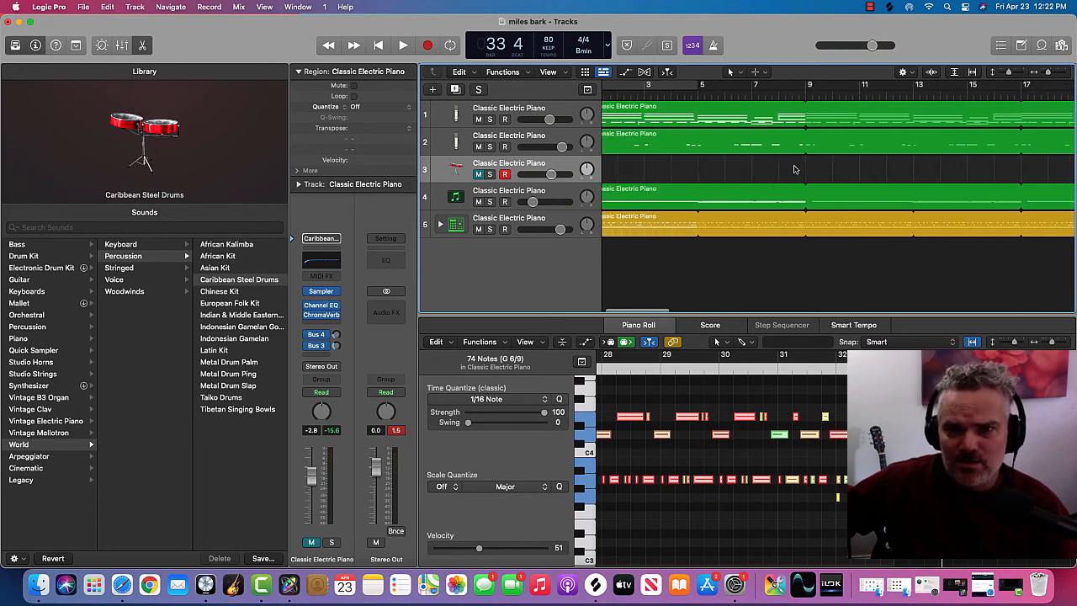
scroll(793, 169, left, 3)
scroll(793, 169, right, 1)
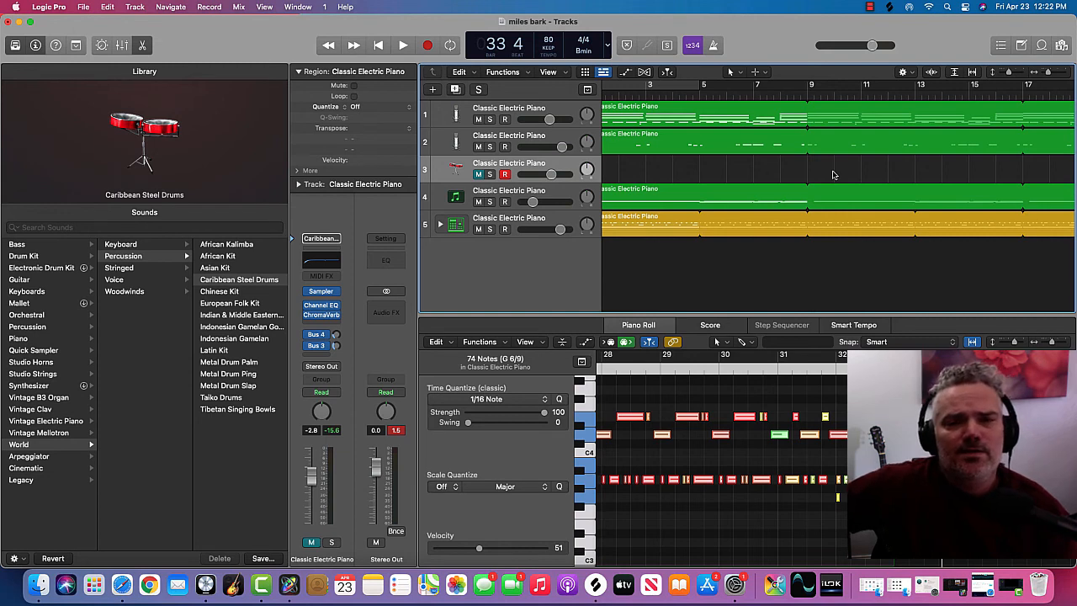
scroll(832, 174, left, 2)
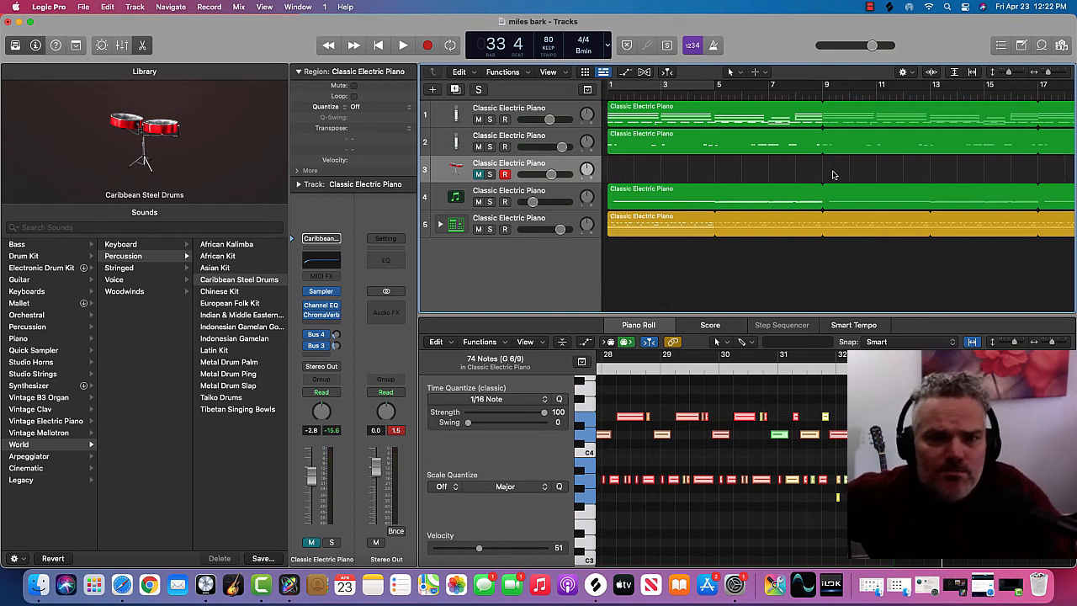